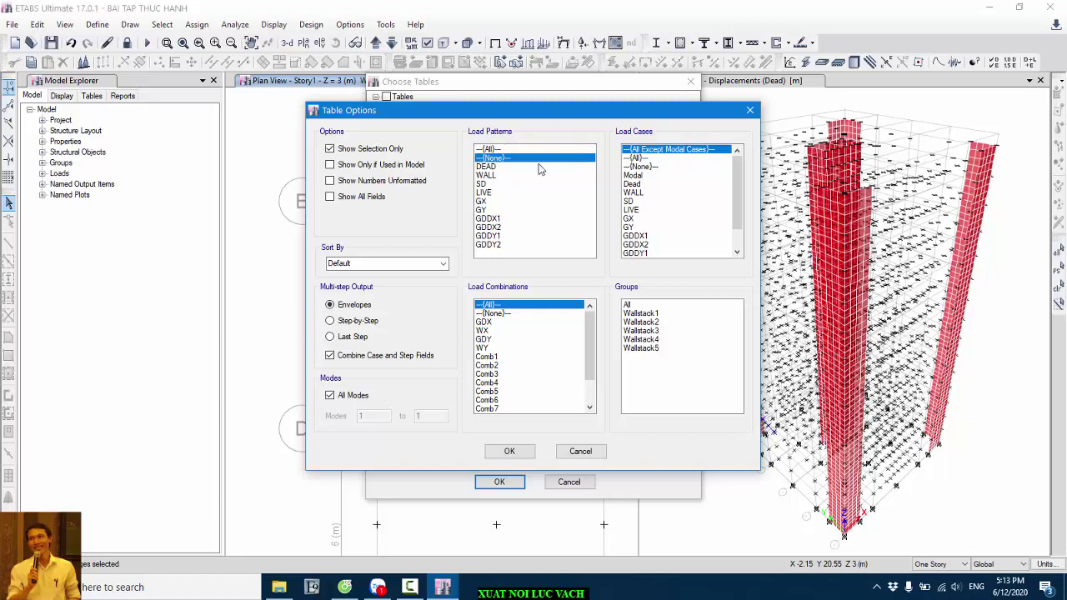
# - Limit the table output to no load cases and combinations Comb1 to Comb11, and display the Pier Forces table
pyautogui.click(643, 167)
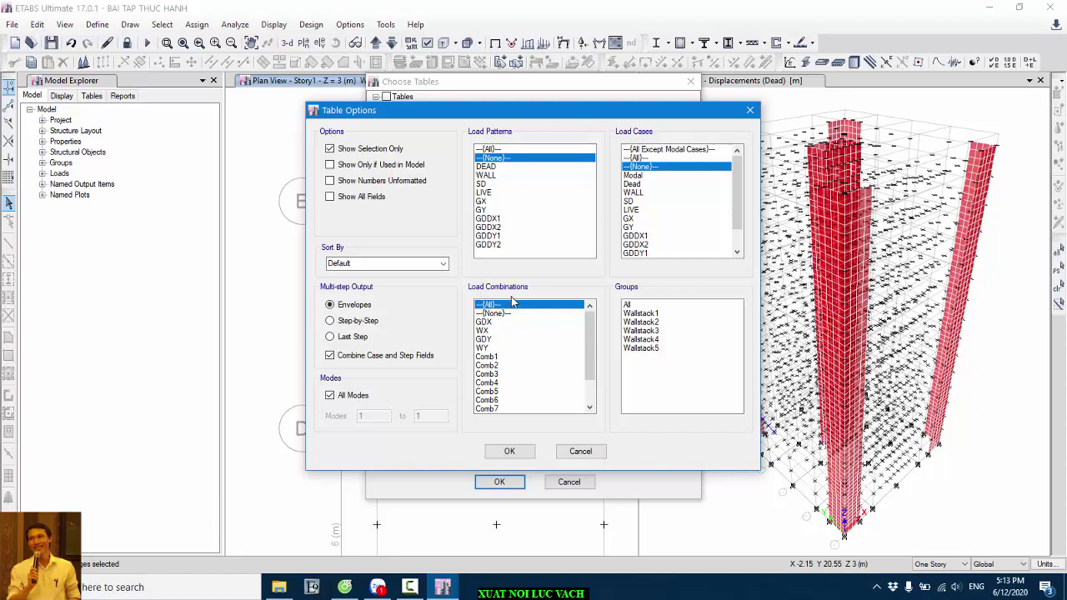
pyautogui.moveTo(506, 359); pyautogui.dragTo(501, 410)
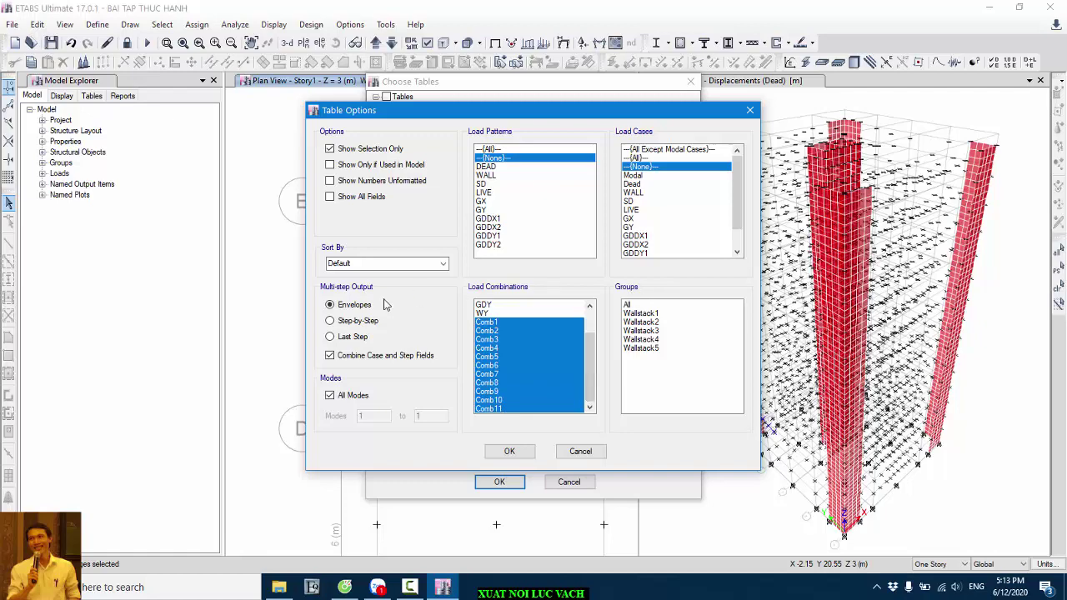
pyautogui.click(511, 452)
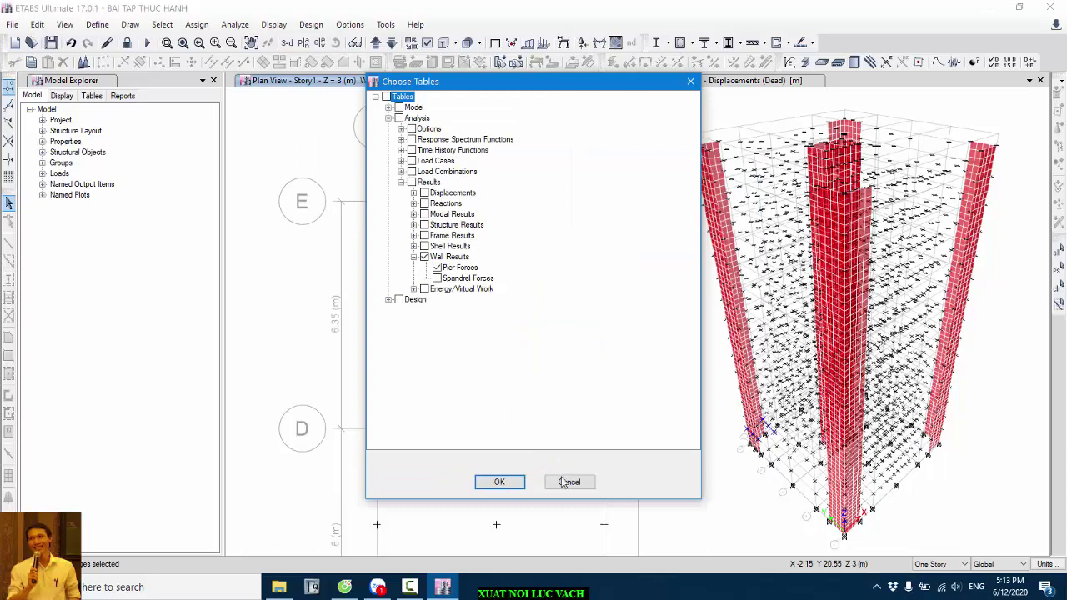
pyautogui.click(499, 484)
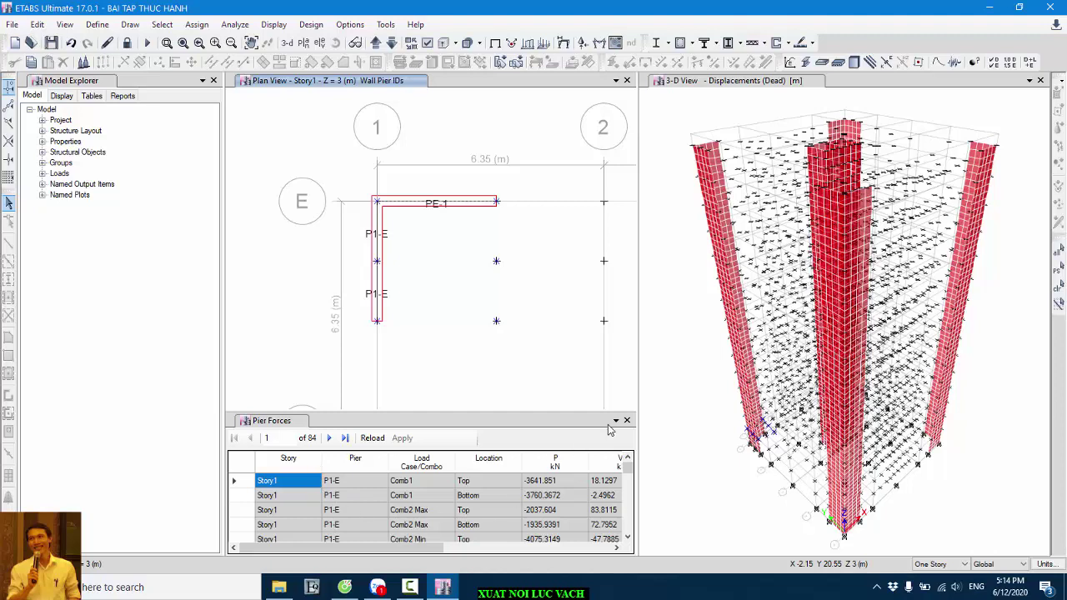
# - Export all rows of the Pier Forces table to Excel
pyautogui.click(243, 472)
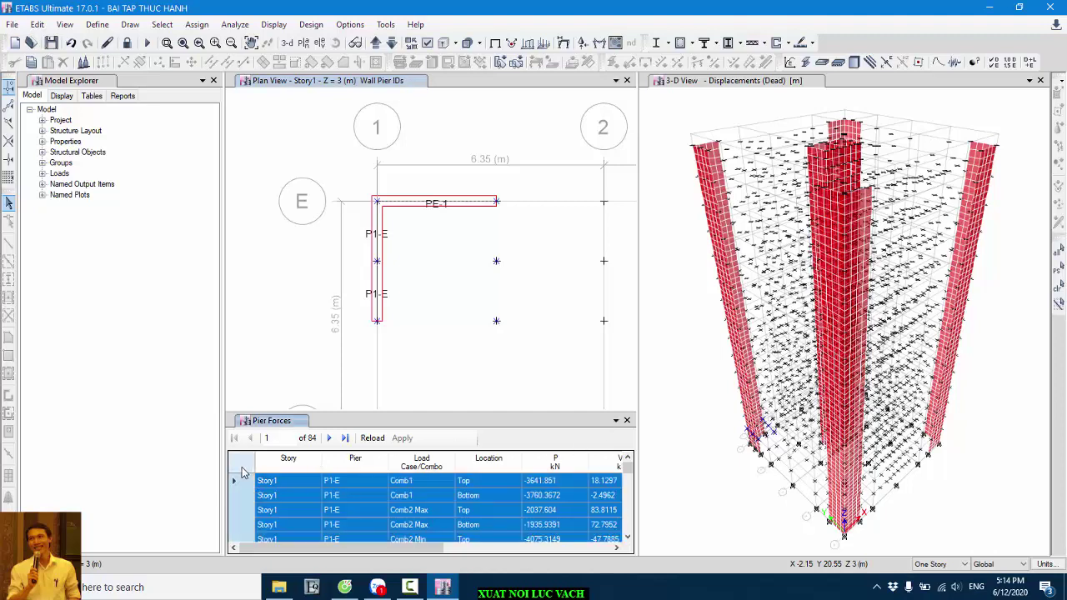
pyautogui.rightClick(282, 489)
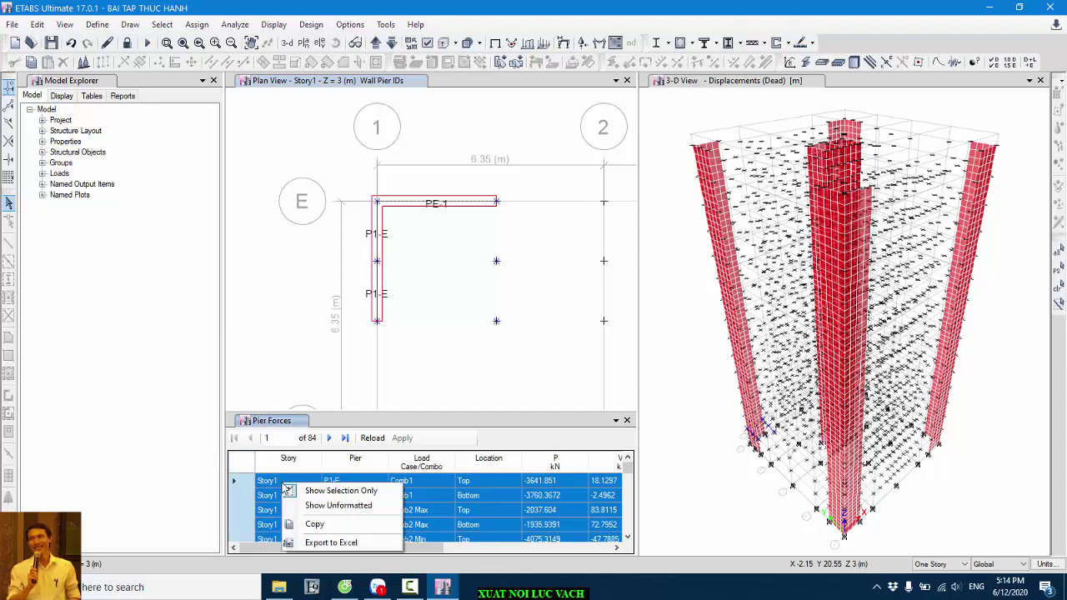
pyautogui.click(330, 543)
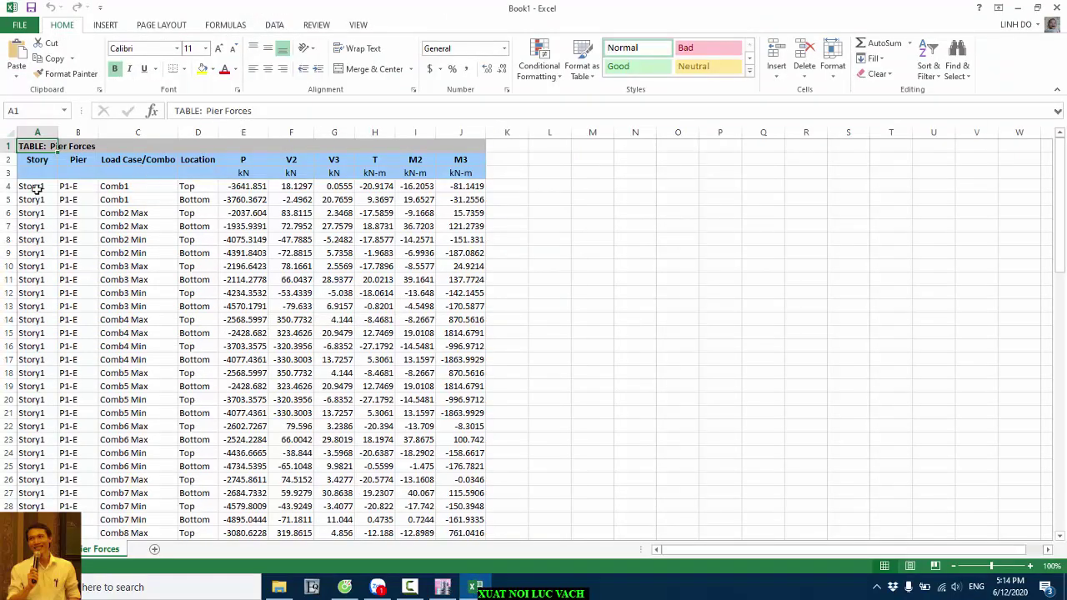
# - Look through the exported pier force rows from row 4 downward
pyautogui.click(37, 188)
pyautogui.moveTo(7, 187); pyautogui.dragTo(57, 506)
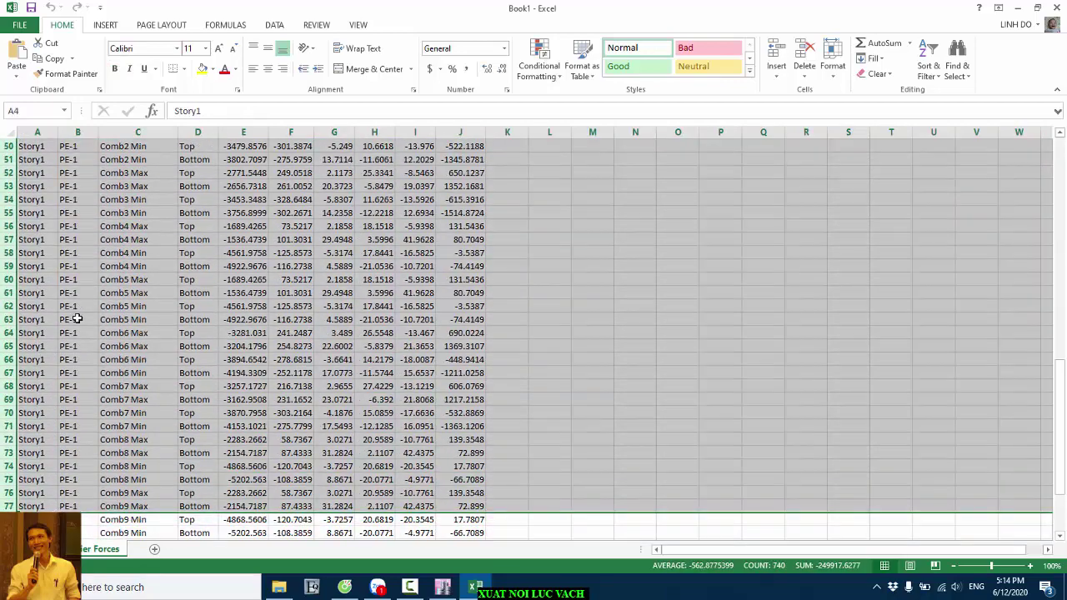
pyautogui.scroll(16, 75, 317)
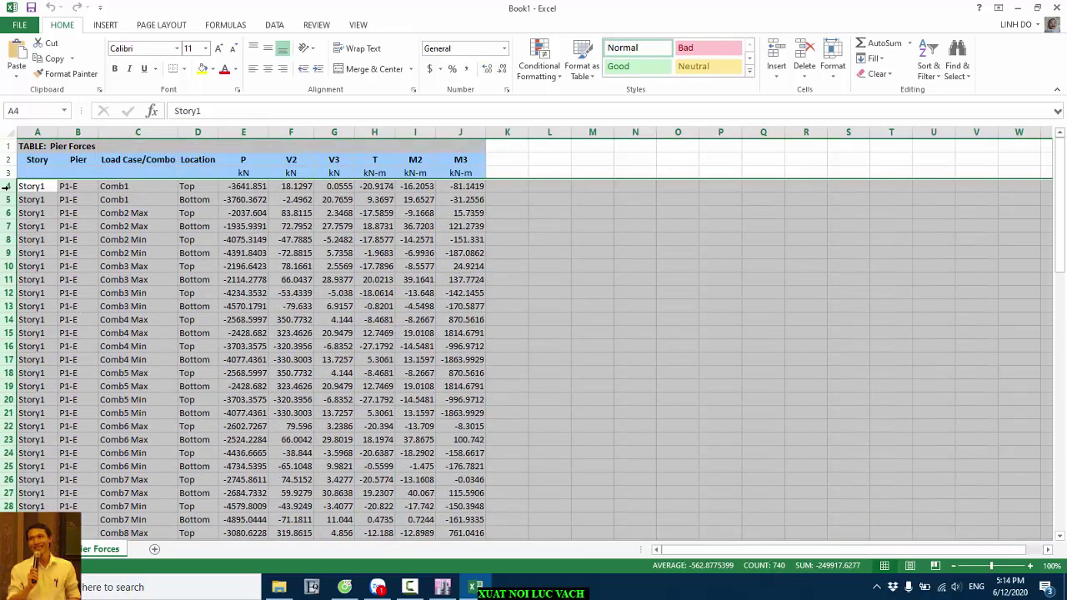
pyautogui.click(7, 187)
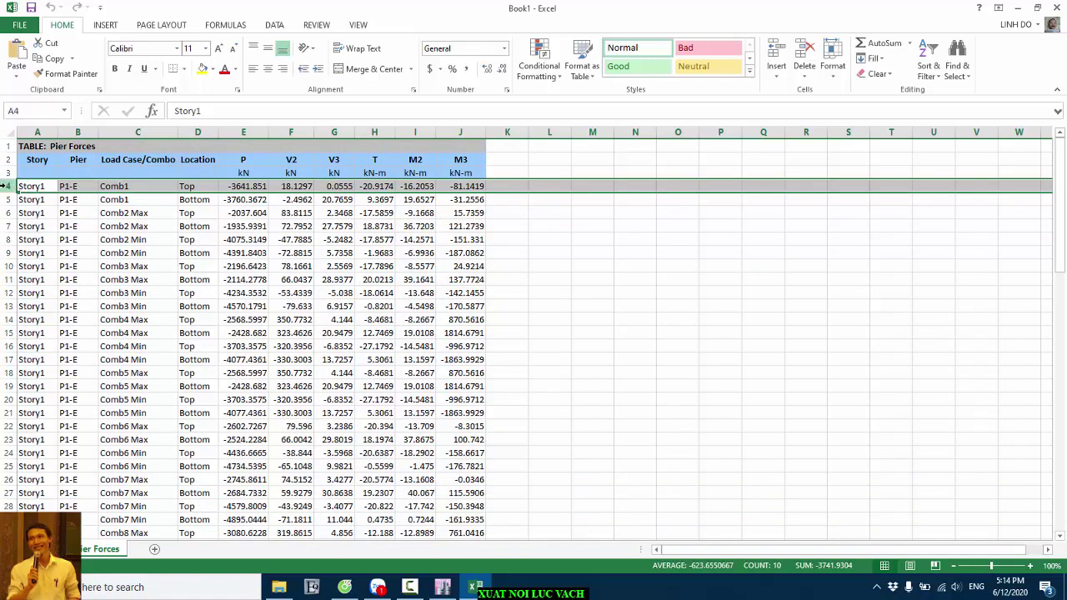
pyautogui.moveTo(6, 187); pyautogui.dragTo(40, 431)
pyautogui.scroll(-1, 60, 404)
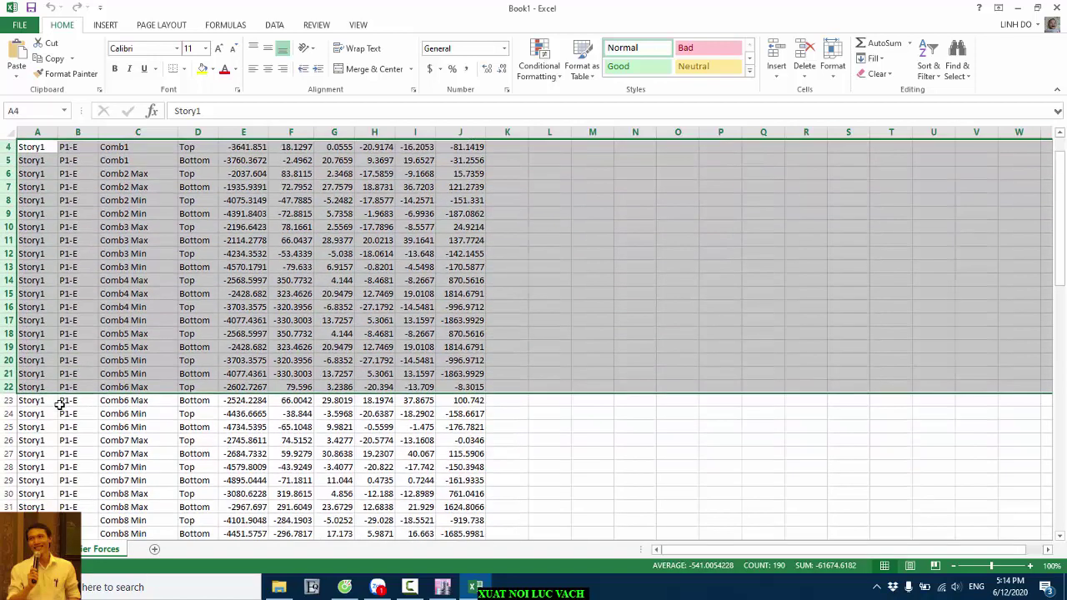
pyautogui.scroll(1, 60, 404)
pyautogui.click(21, 184)
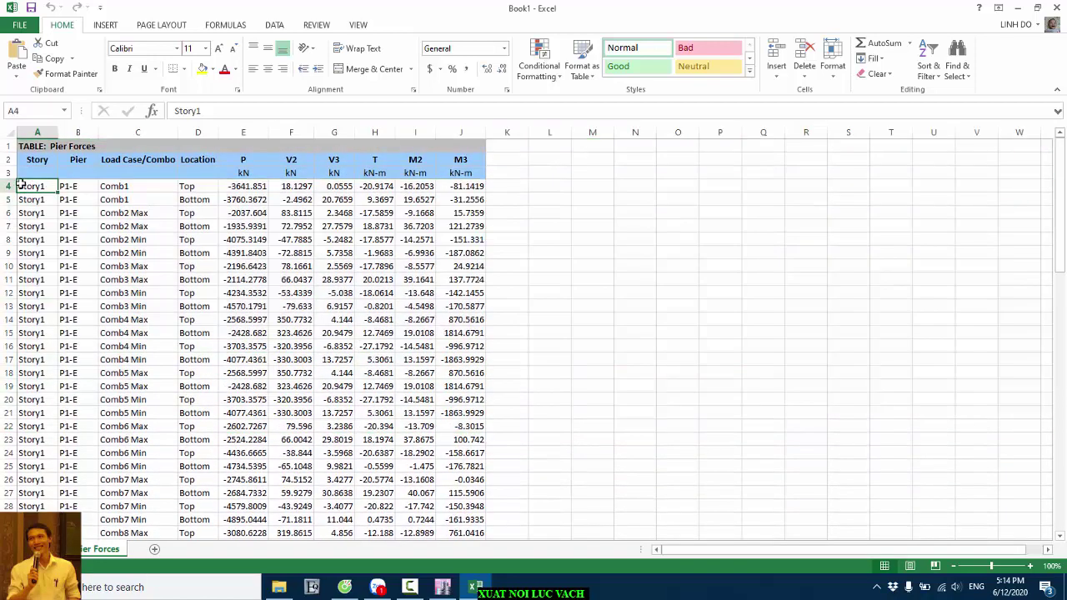
# - Examine the pier, load combination and location columns and the P to M3 force columns for the Comb1 rows
pyautogui.click(76, 184)
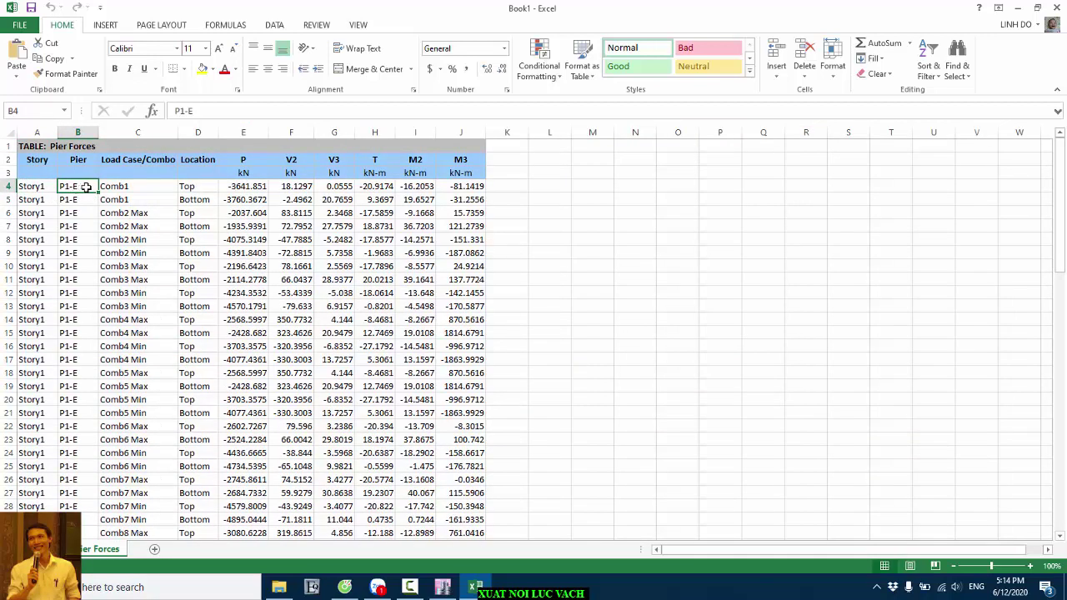
pyautogui.click(137, 185)
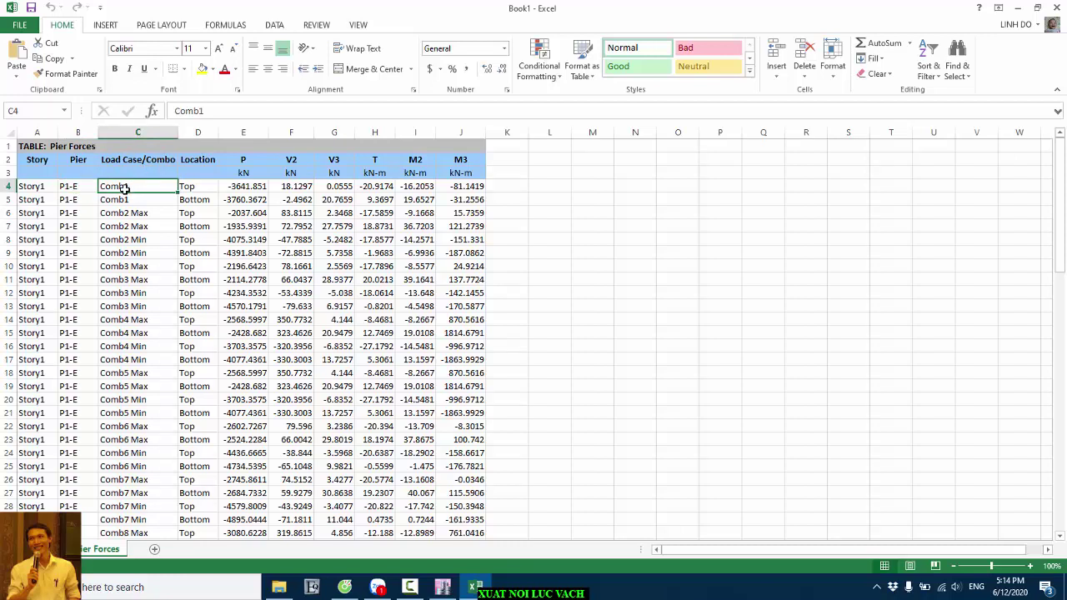
pyautogui.click(193, 184)
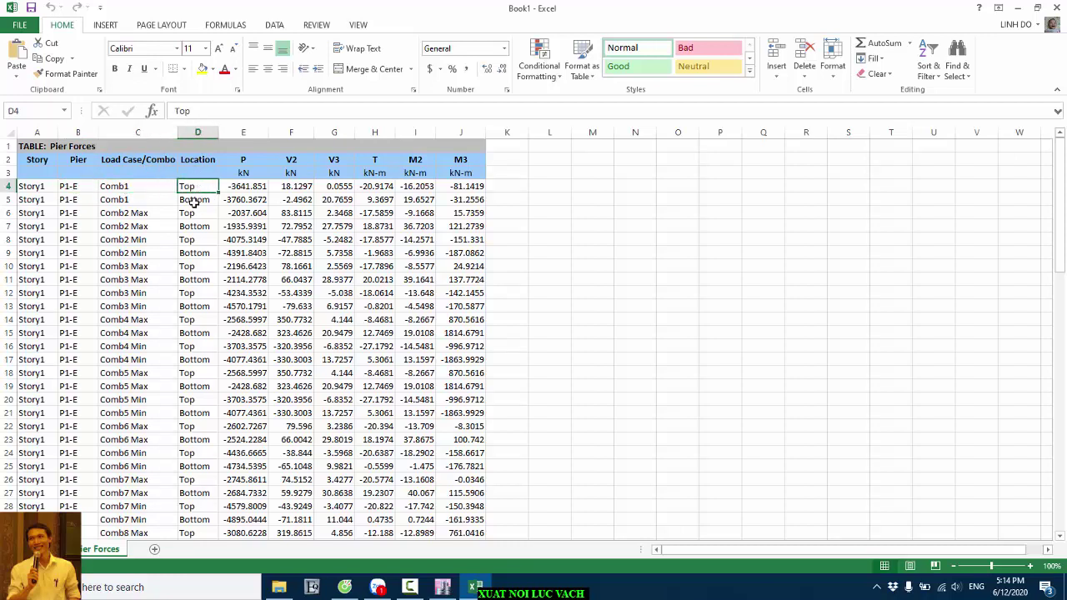
pyautogui.click(193, 203)
pyautogui.click(197, 187)
pyautogui.click(194, 199)
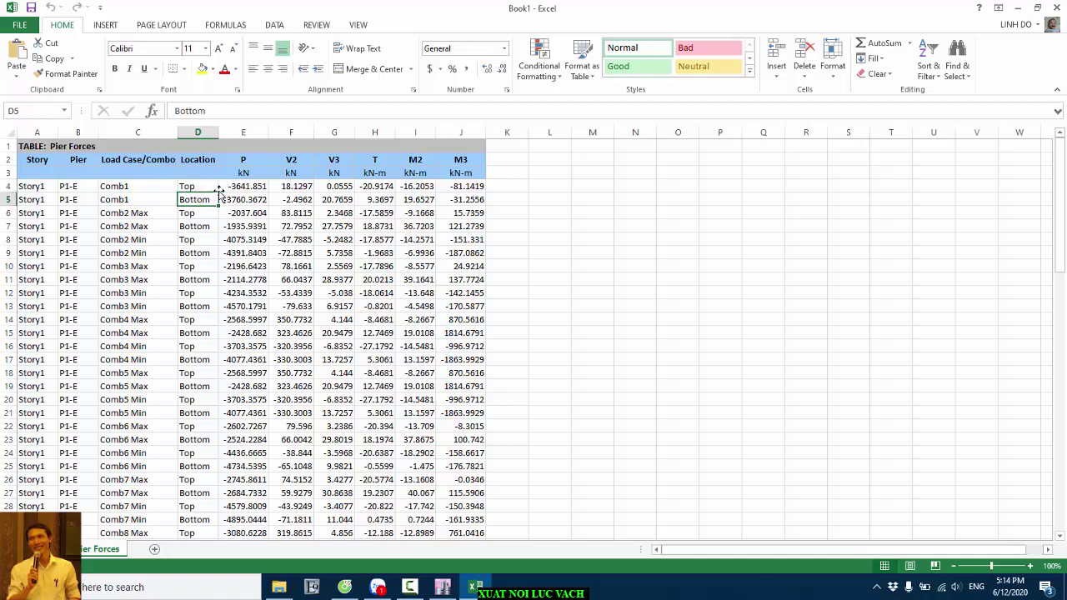
pyautogui.click(244, 131)
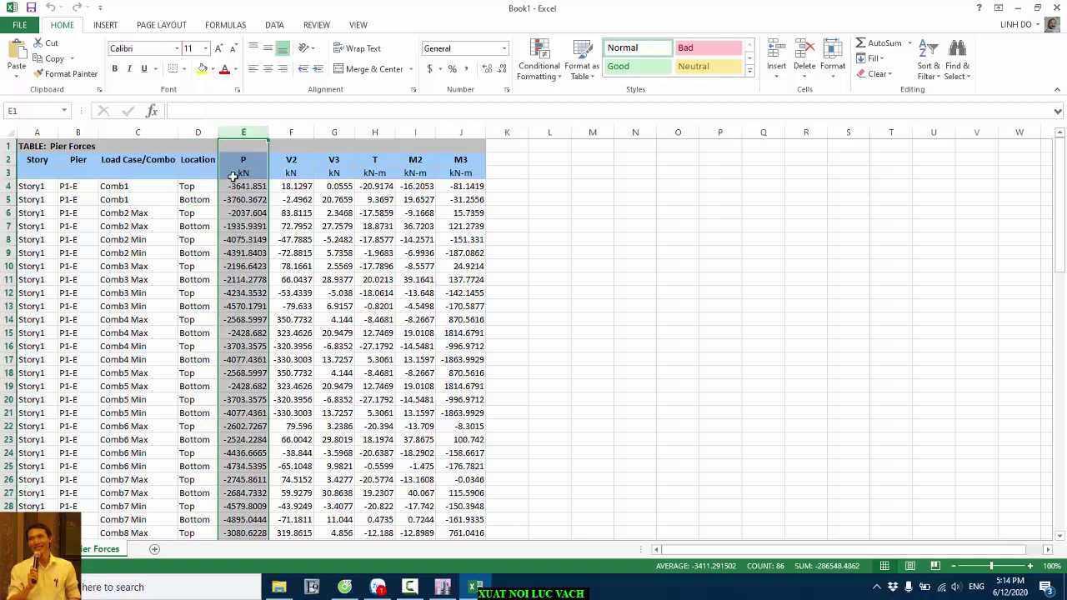
pyautogui.moveTo(241, 160); pyautogui.dragTo(484, 204)
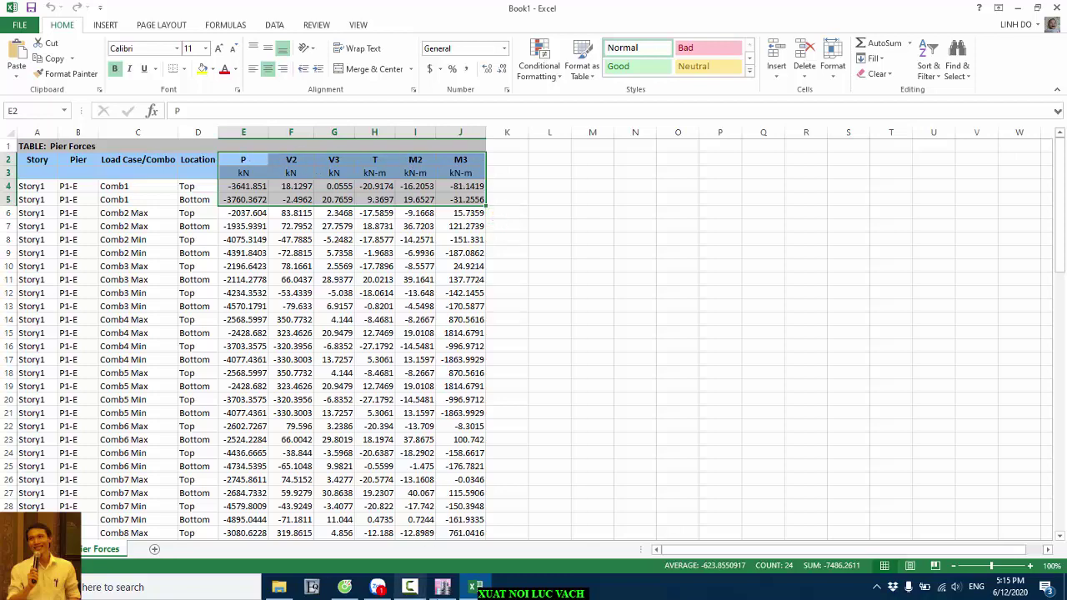
# - Check the wall pier layout in ETABS, and examine the Comb1 shear, torsion and moment values at pier P1-E's top and bottom in Excel
pyautogui.click(443, 589)
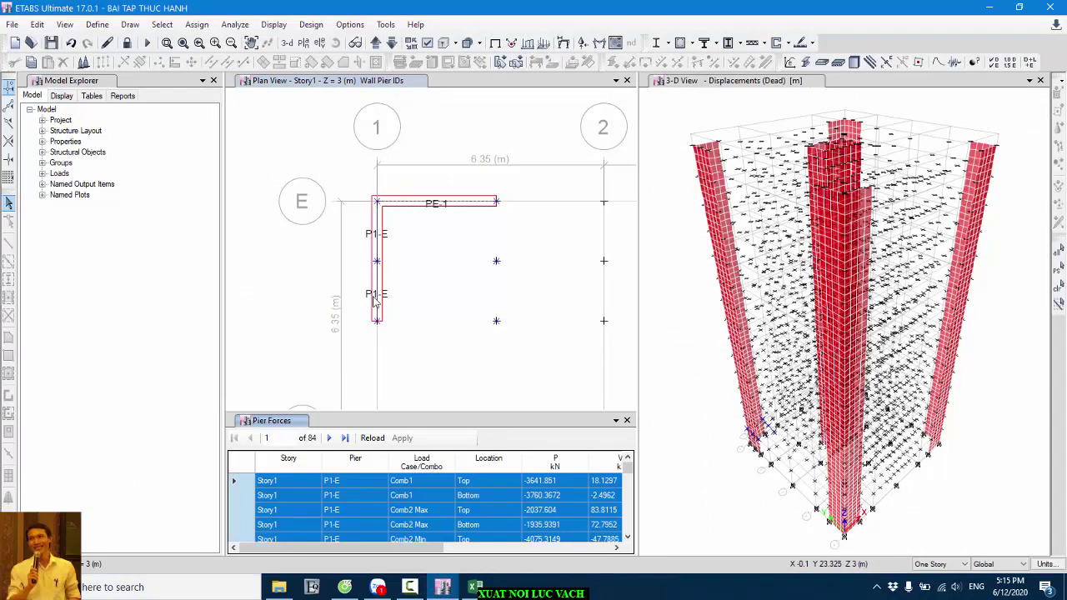
pyautogui.click(475, 588)
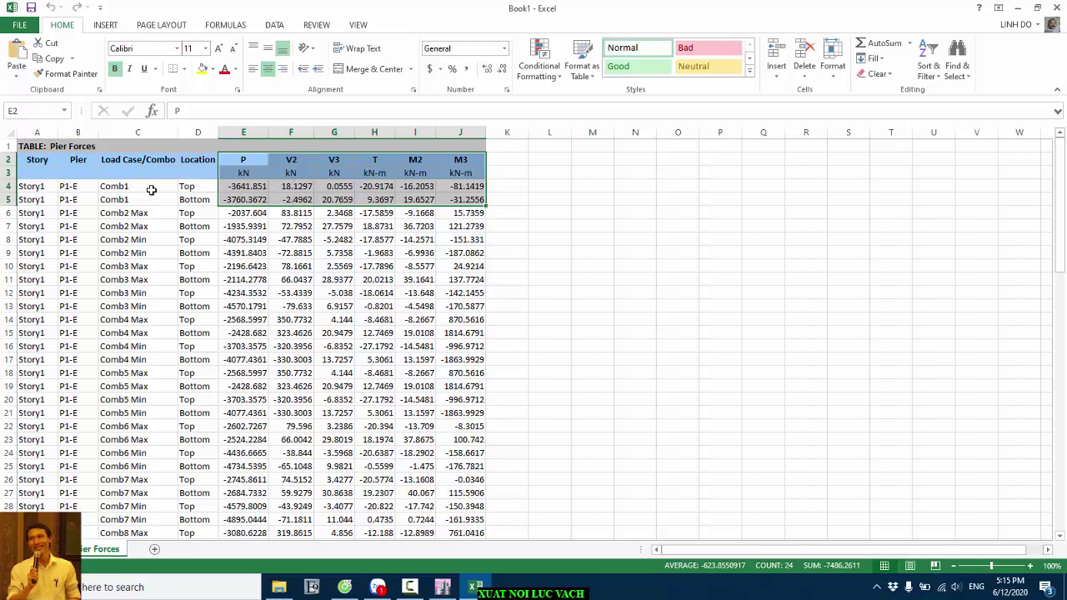
pyautogui.click(298, 187)
pyautogui.click(298, 200)
pyautogui.click(300, 187)
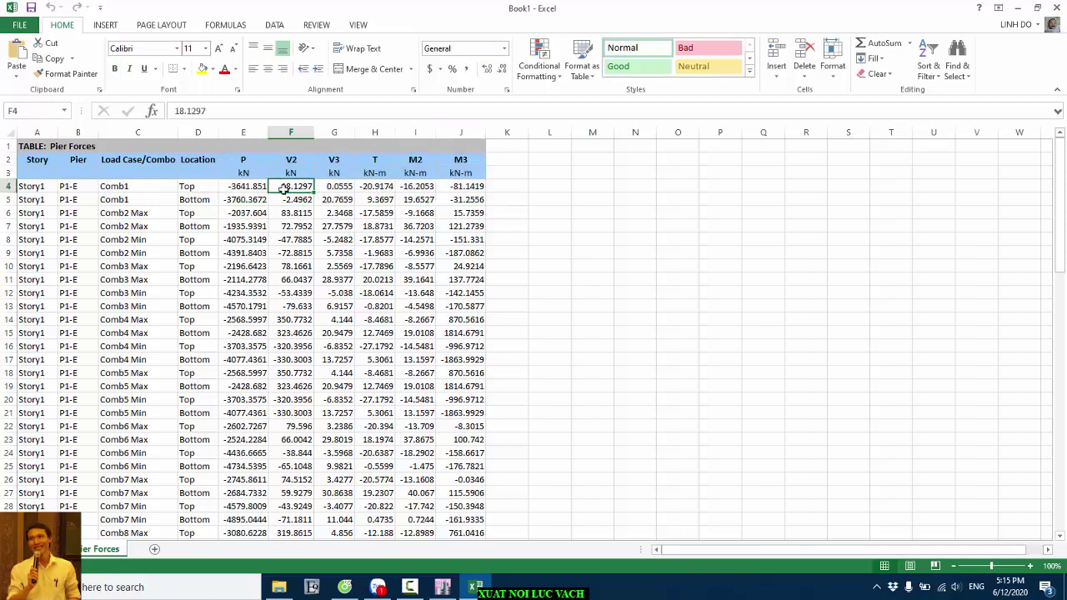
pyautogui.click(343, 184)
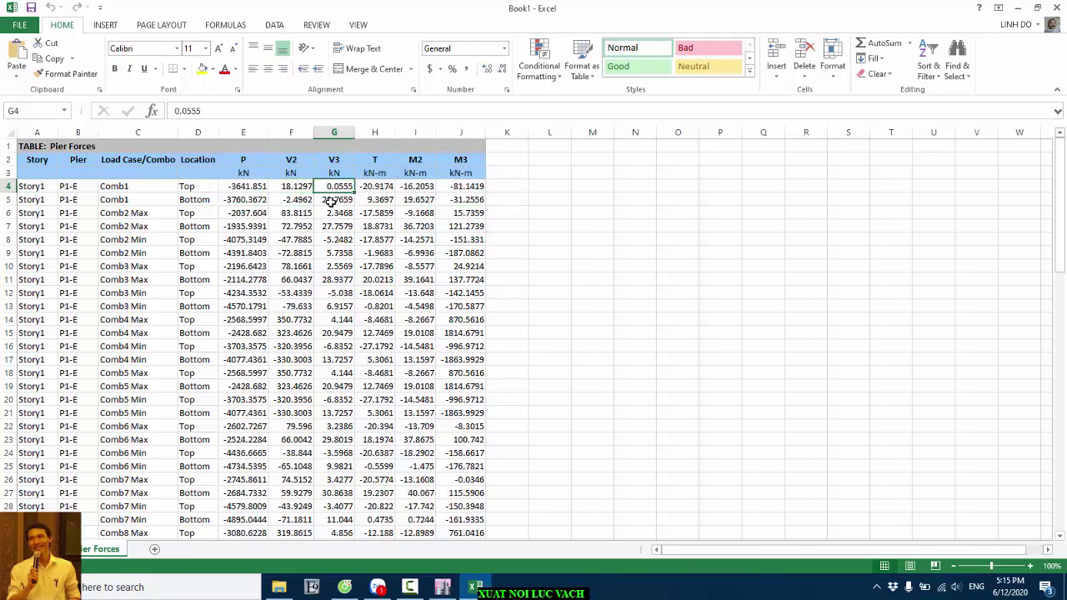
pyautogui.moveTo(335, 200); pyautogui.dragTo(300, 189)
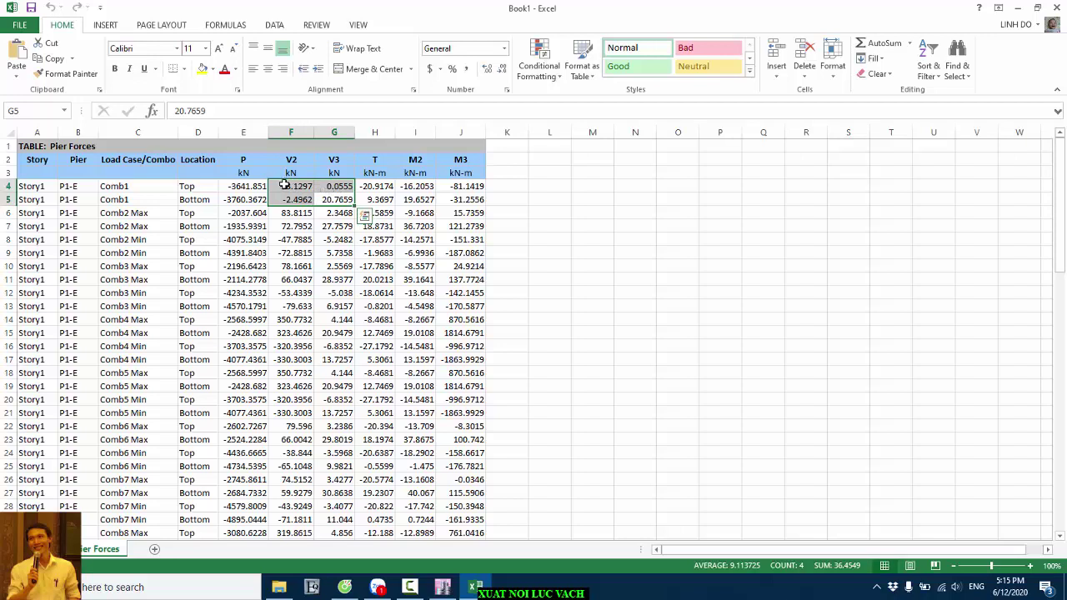
pyautogui.click(297, 199)
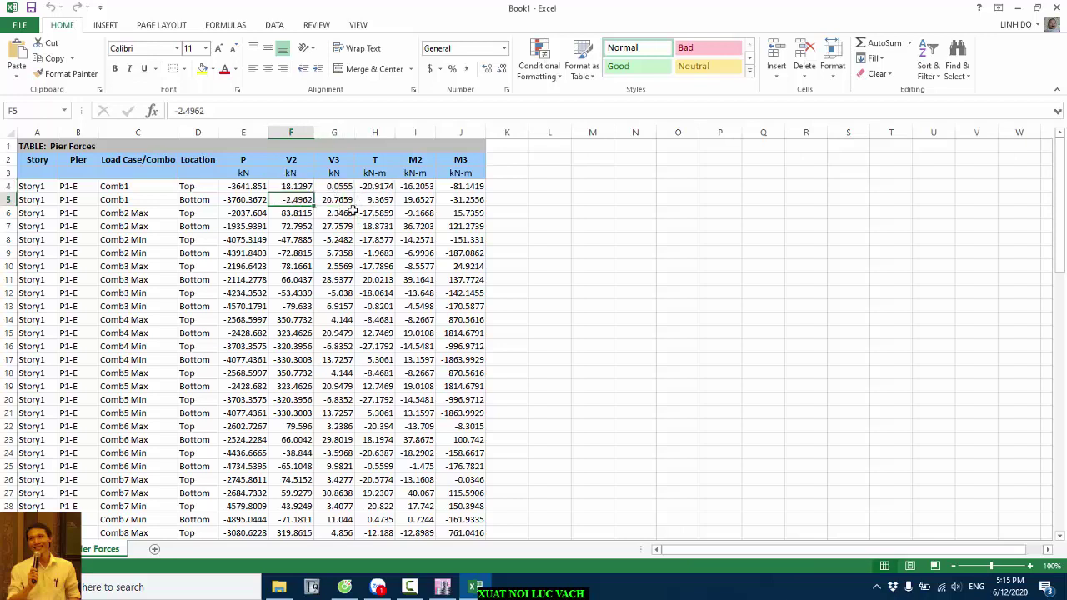
pyautogui.moveTo(343, 190); pyautogui.dragTo(376, 201)
pyautogui.click(372, 190)
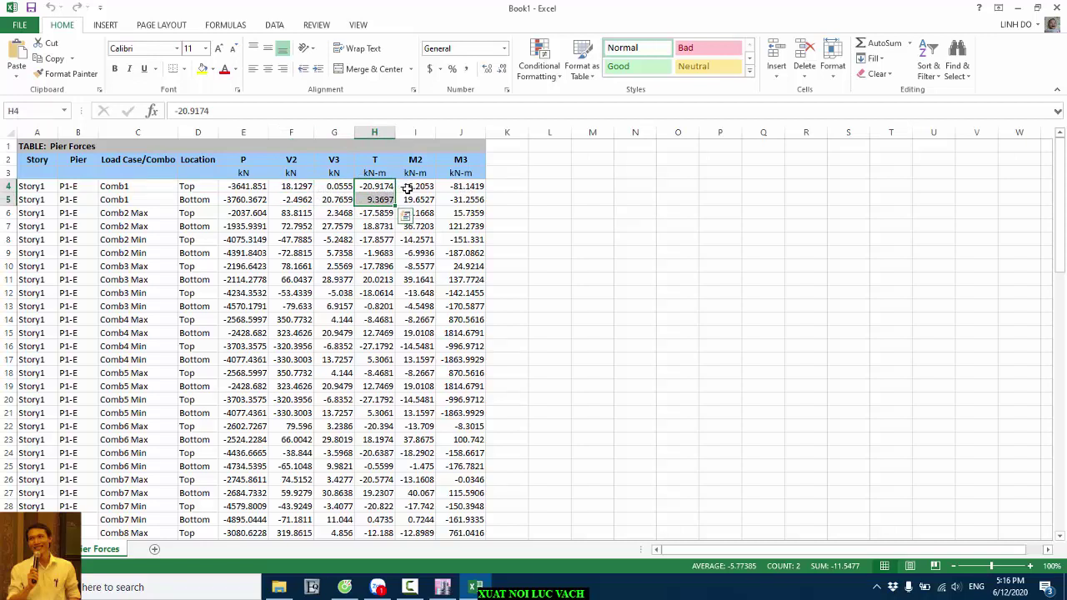
pyautogui.moveTo(410, 186); pyautogui.dragTo(467, 201)
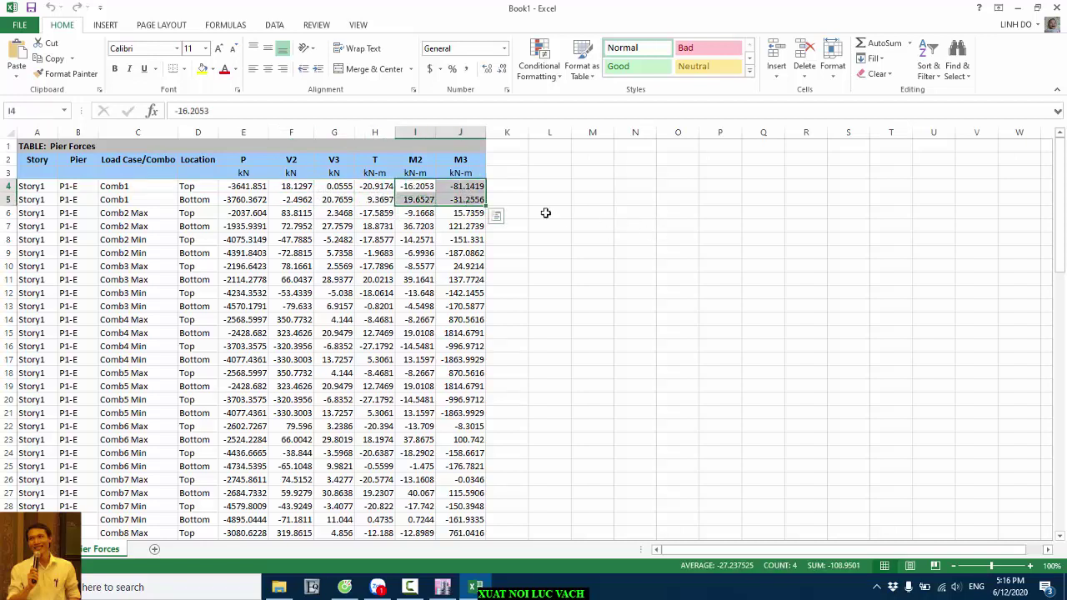
pyautogui.click(471, 190)
pyautogui.moveTo(469, 187); pyautogui.dragTo(187, 189)
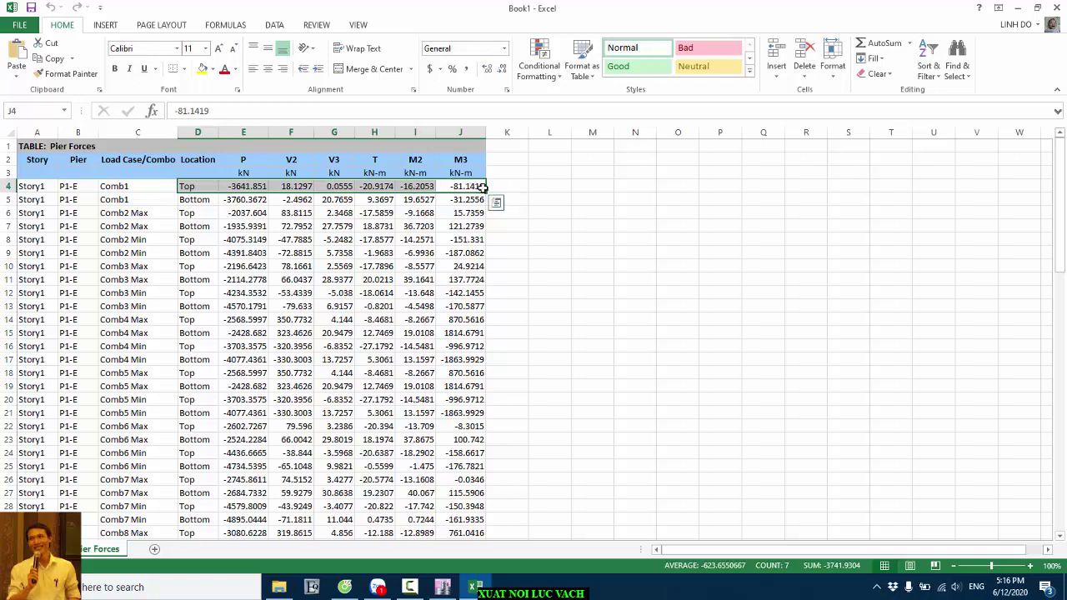
pyautogui.click(459, 187)
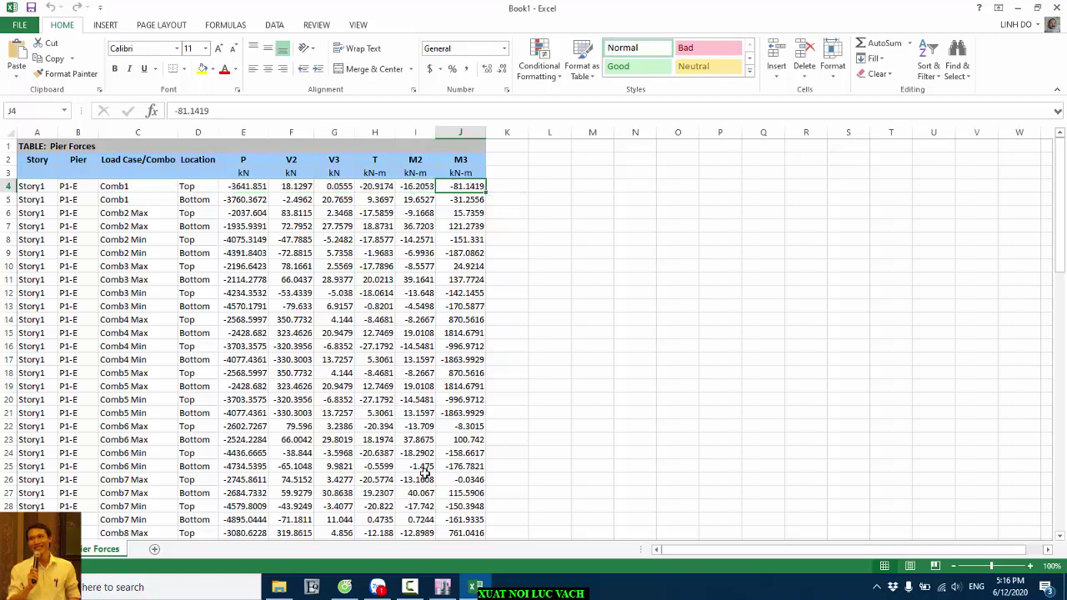
# - Recheck the pier plan in ETABS, and review the P1-E and PE-1 force rows across the load combinations in Excel
pyautogui.click(443, 587)
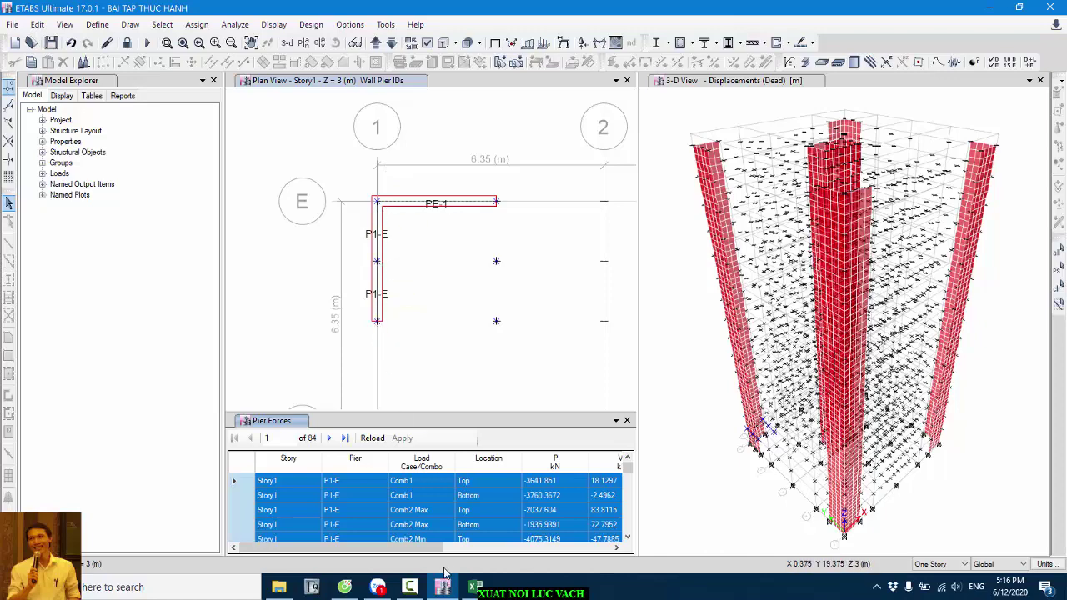
pyautogui.click(473, 587)
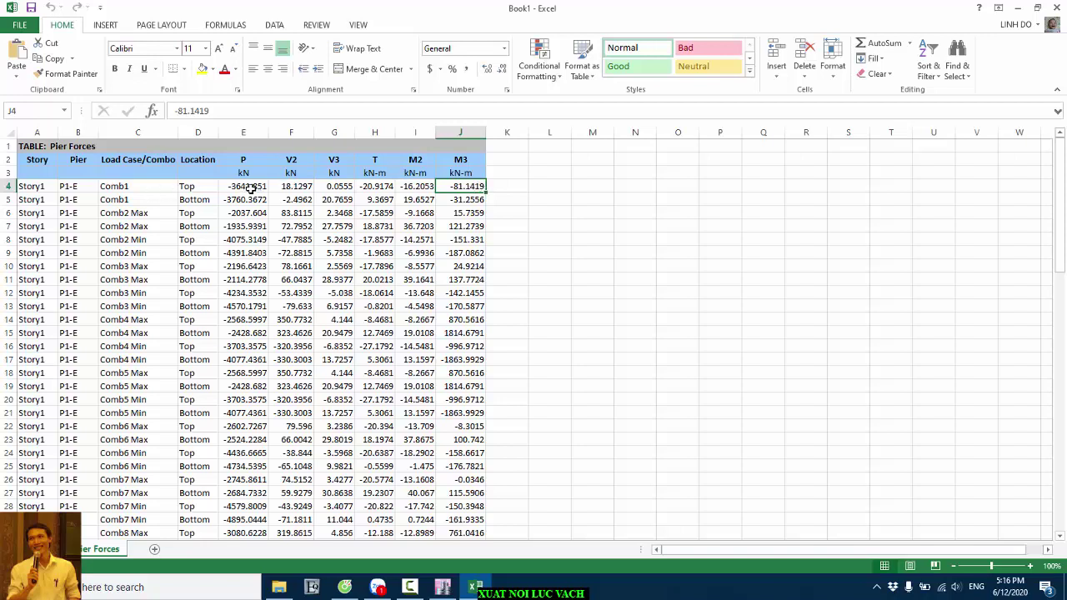
pyautogui.click(606, 223)
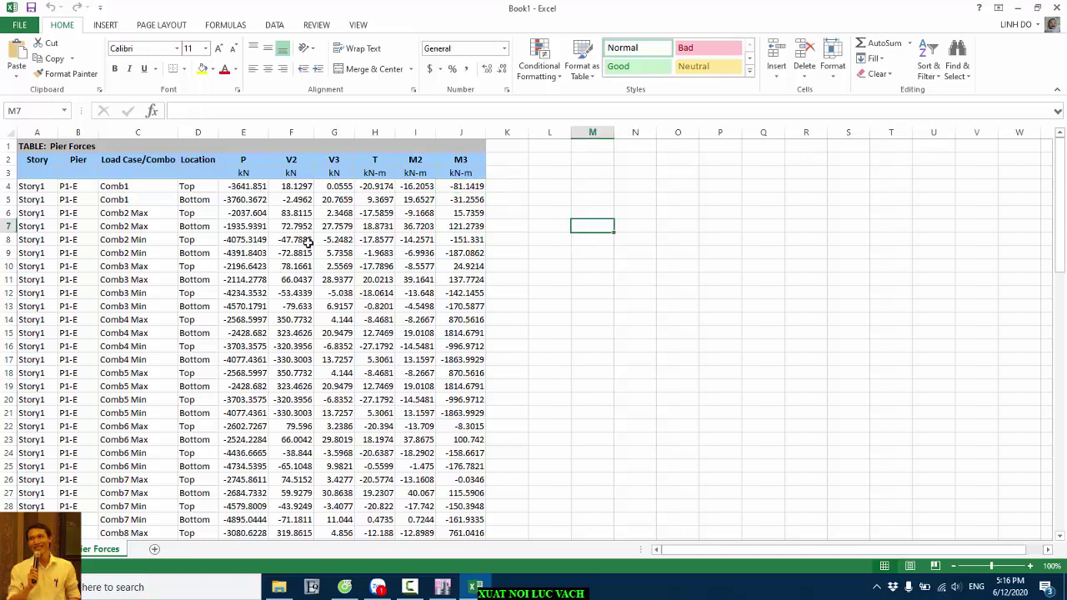
pyautogui.scroll(-9, 185, 197)
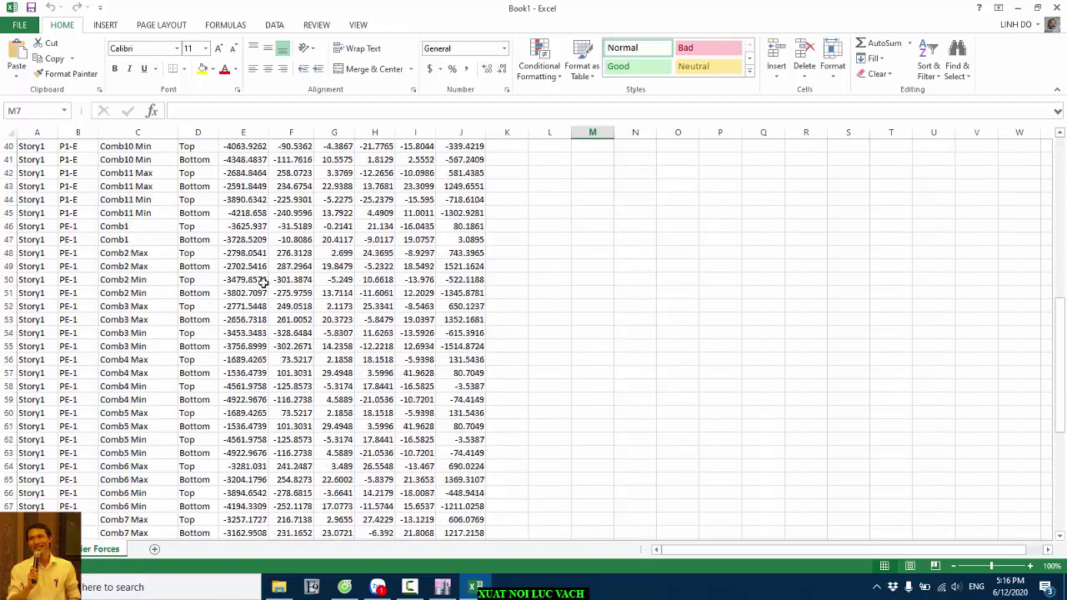
pyautogui.scroll(9, 277, 266)
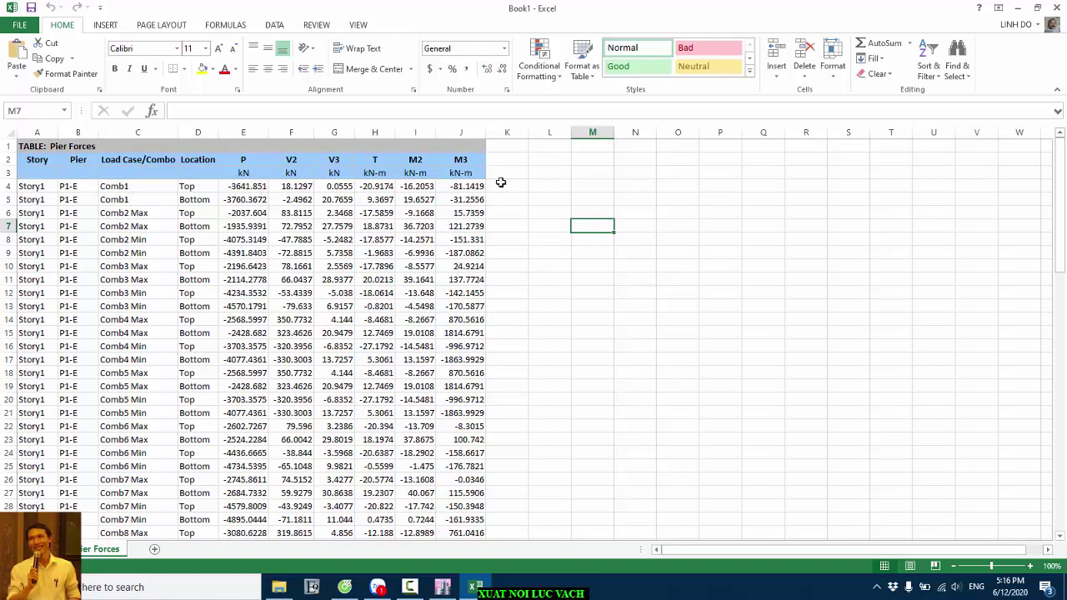
pyautogui.moveTo(236, 187); pyautogui.dragTo(461, 187)
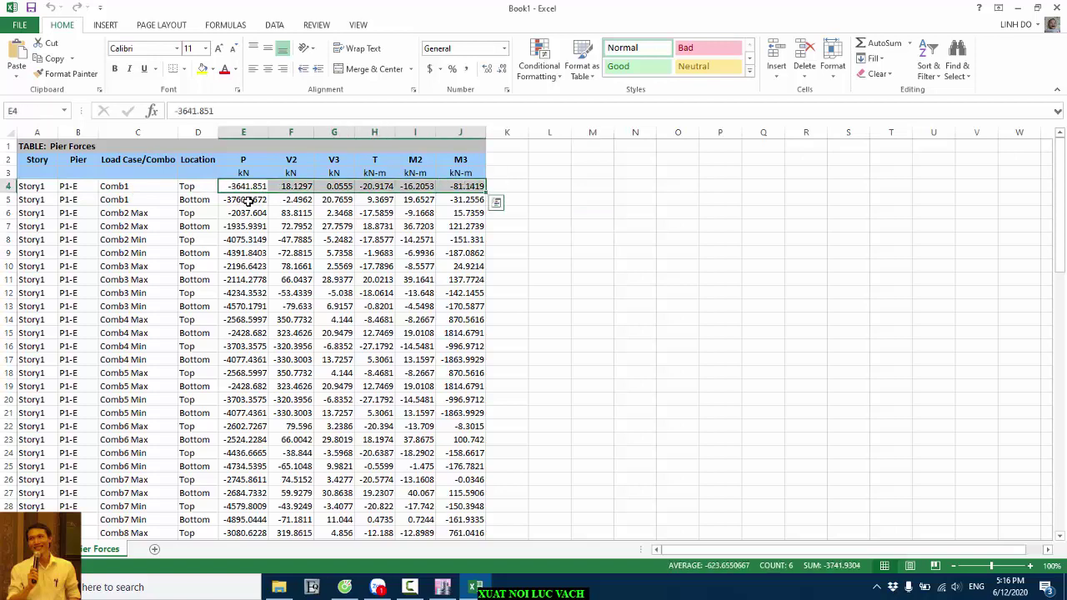
pyautogui.moveTo(291, 200); pyautogui.dragTo(415, 201)
pyautogui.scroll(-4, 290, 315)
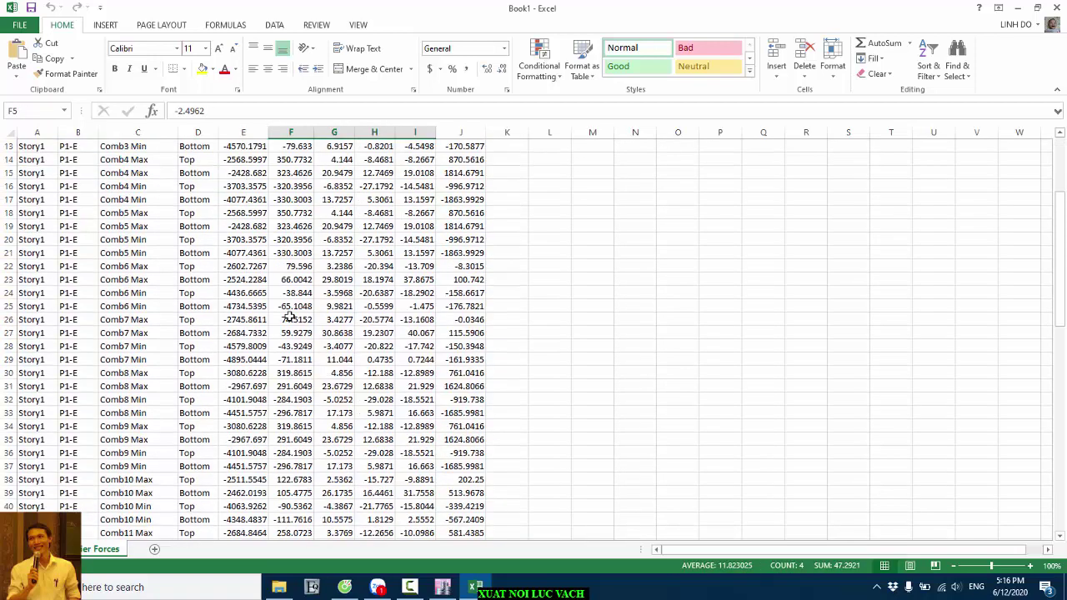
# - Review pier P1-E's force rows, focusing on the Comb1 axial force P and moment M3 at the pier top
pyautogui.scroll(4, 290, 315)
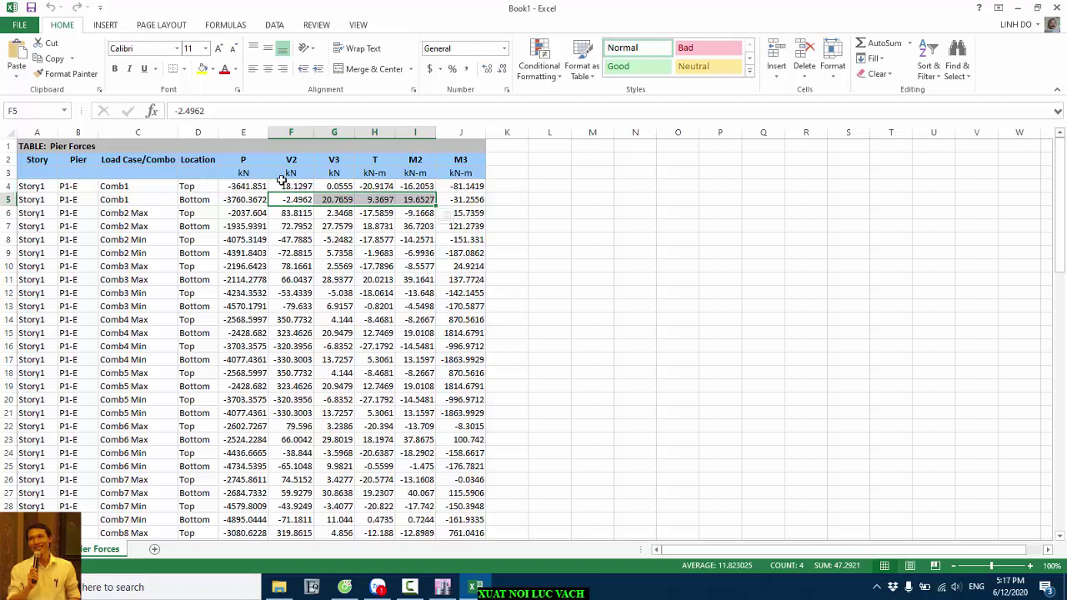
pyautogui.click(244, 186)
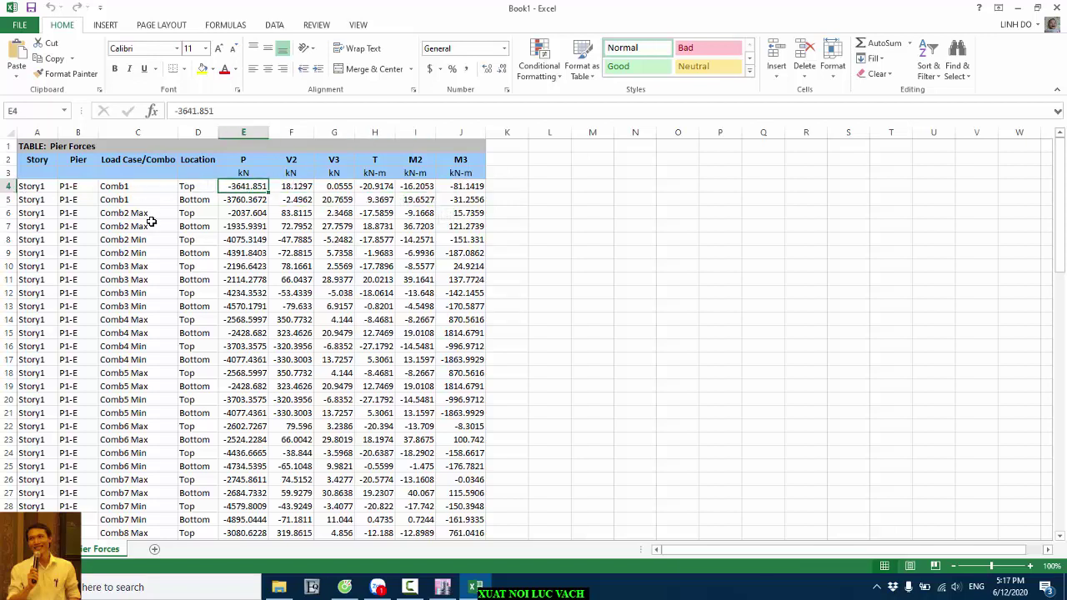
pyautogui.click(472, 187)
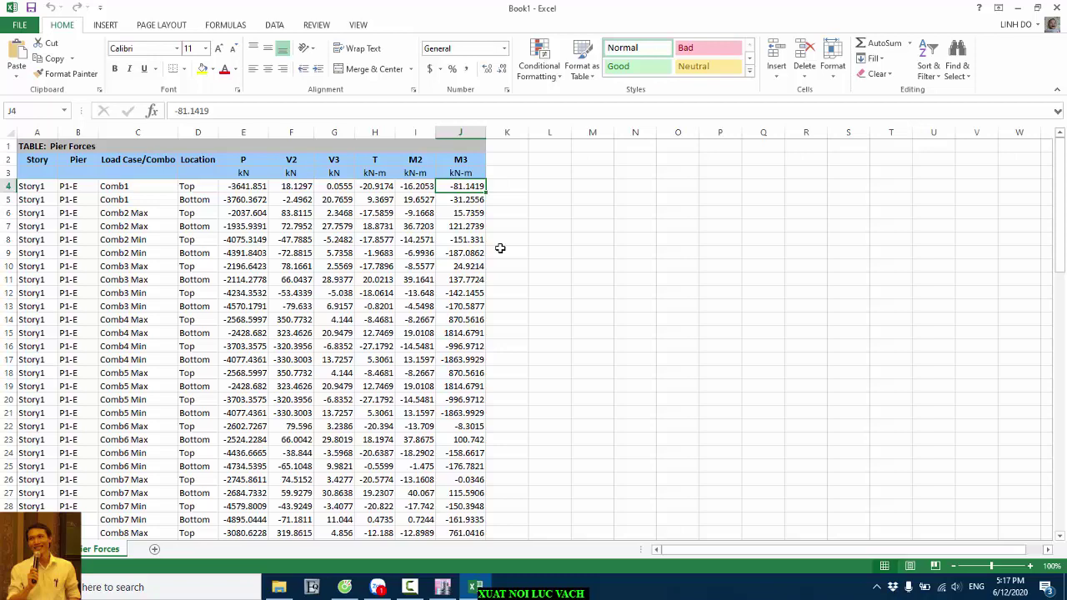
# - Switch to ETABS, close the Pier Forces table and clear the current selection
pyautogui.click(1019, 7)
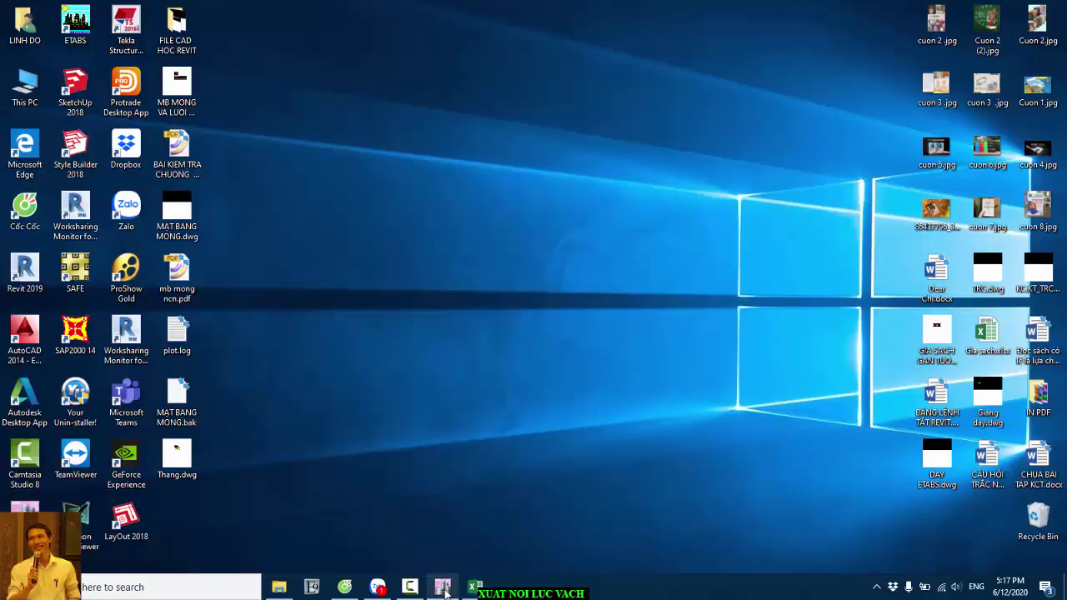
pyautogui.click(442, 587)
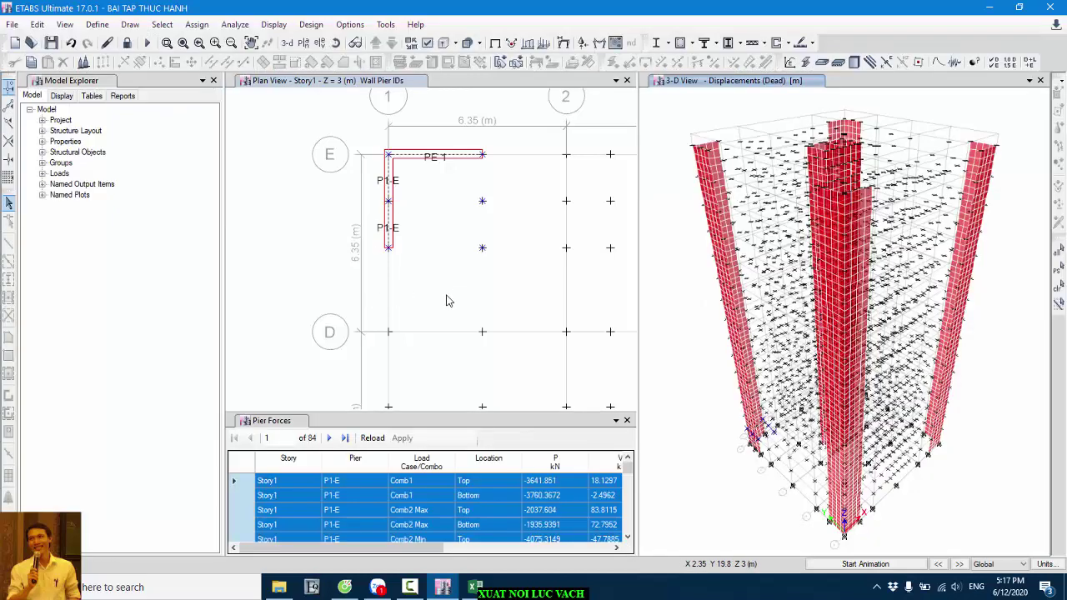
pyautogui.click(627, 420)
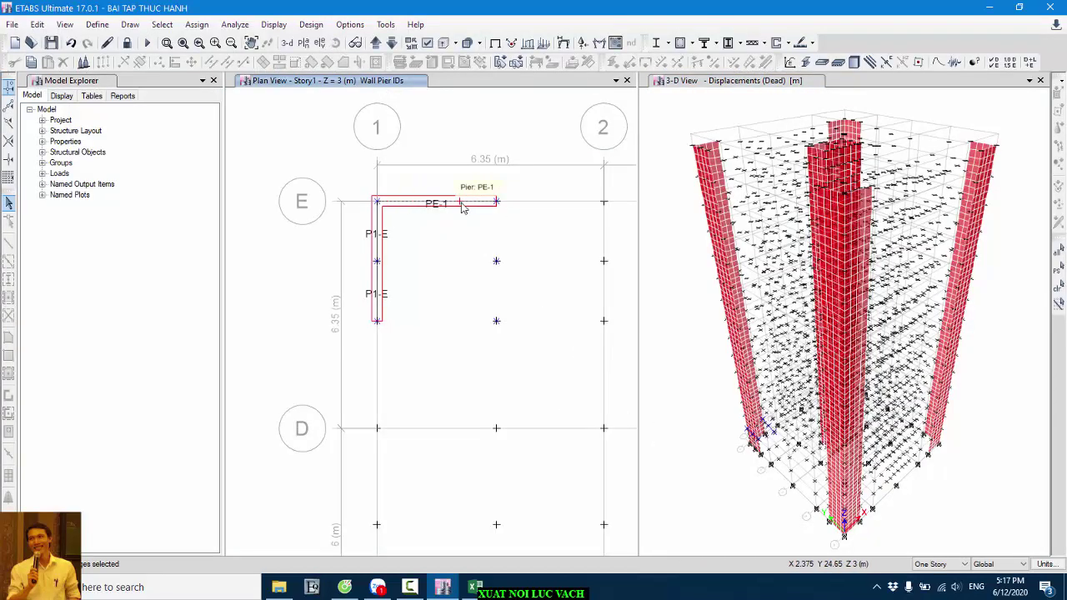
pyautogui.click(1058, 289)
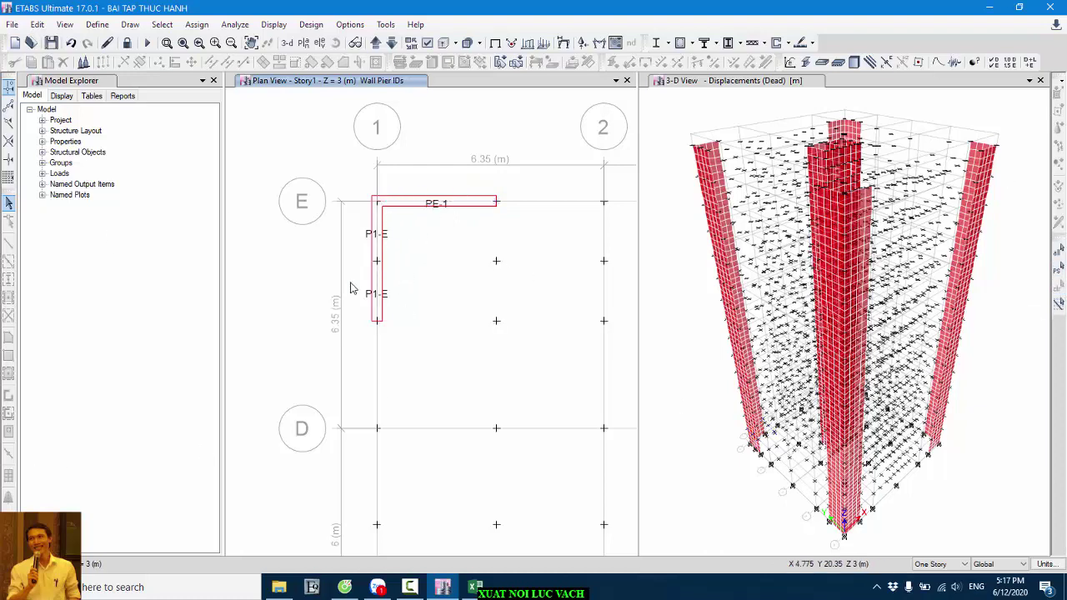
# - Set the story scope to One Story and display the Story1 plan view
pyautogui.click(951, 565)
pyautogui.click(931, 576)
pyautogui.click(304, 42)
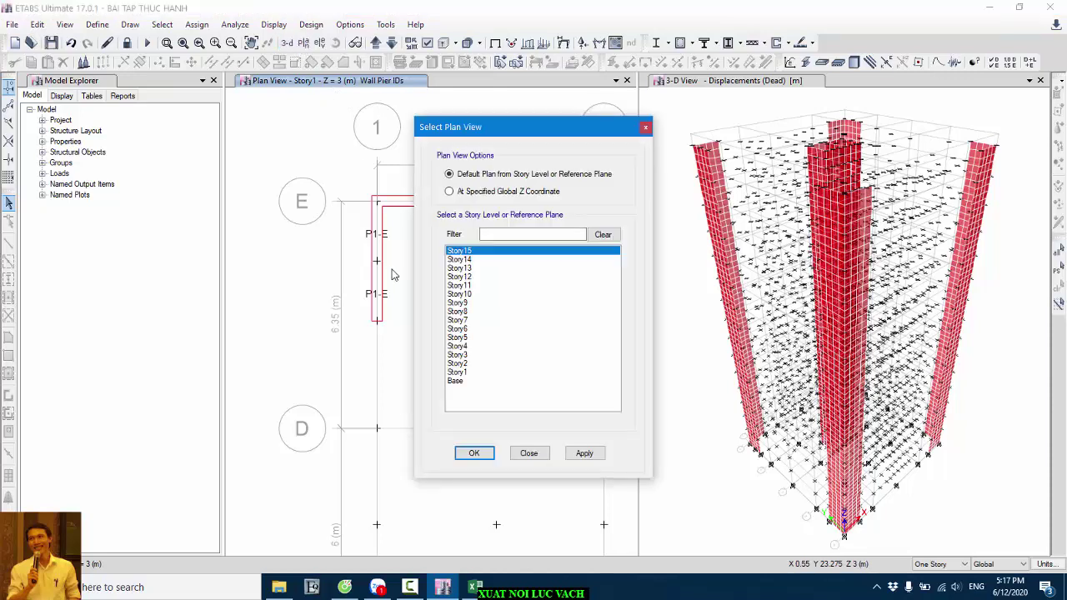
pyautogui.click(457, 372)
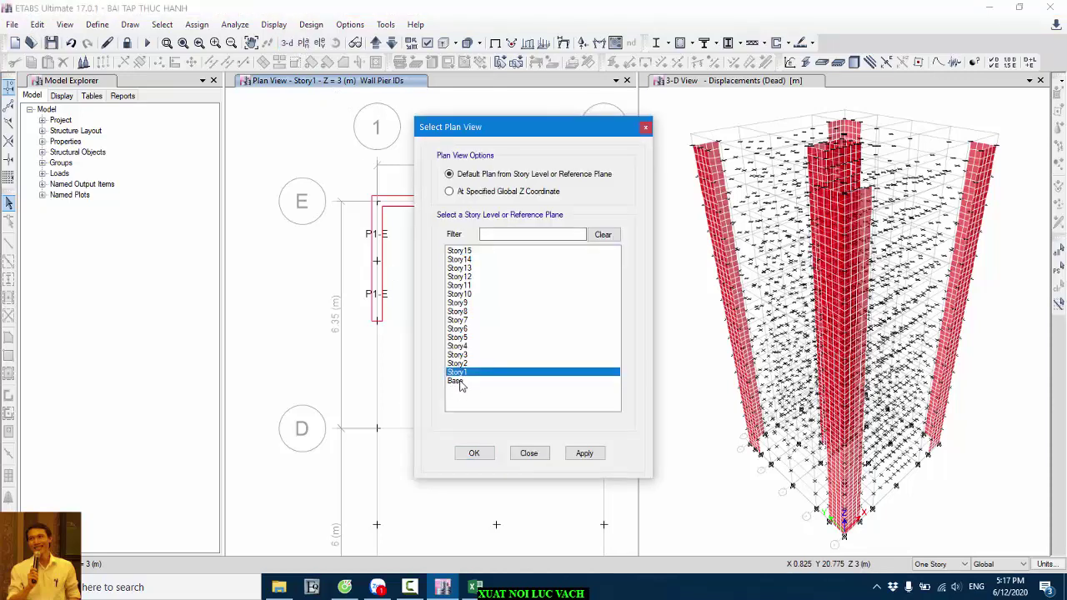
pyautogui.click(583, 456)
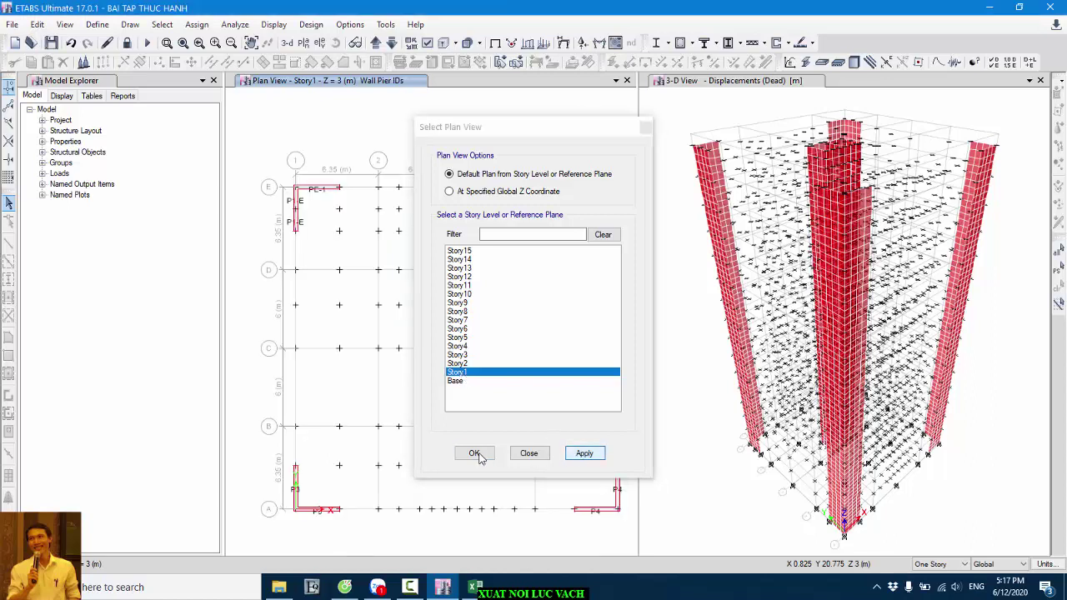
pyautogui.click(474, 453)
# - Select the L-shaped corner walls at grids 1 and E on the Story1 plan and open their shell pier label assignment
pyautogui.scroll(5, 282, 196)
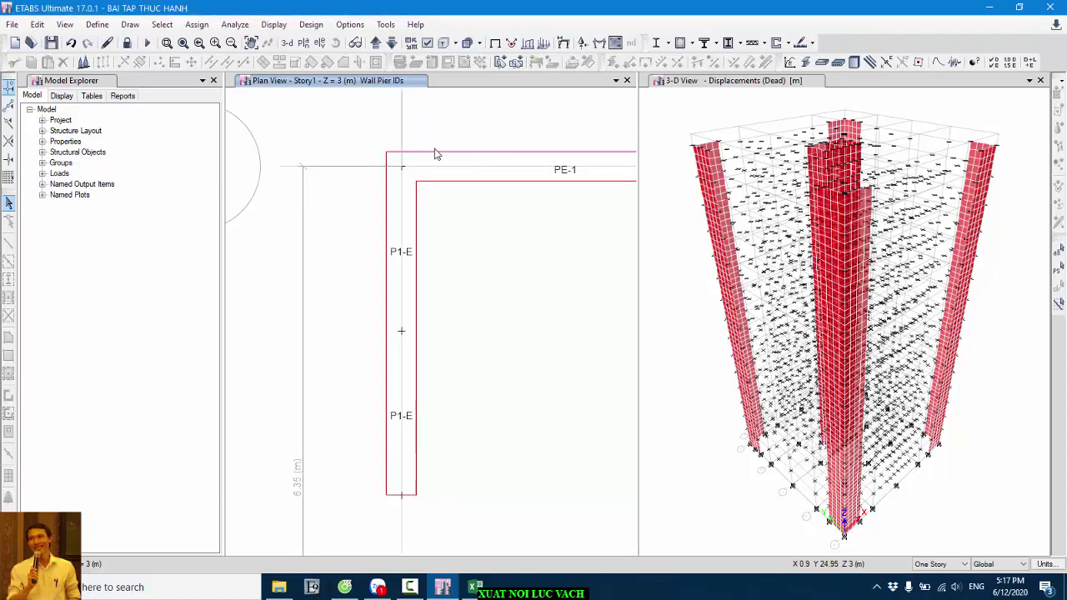
pyautogui.scroll(-3, 358, 186)
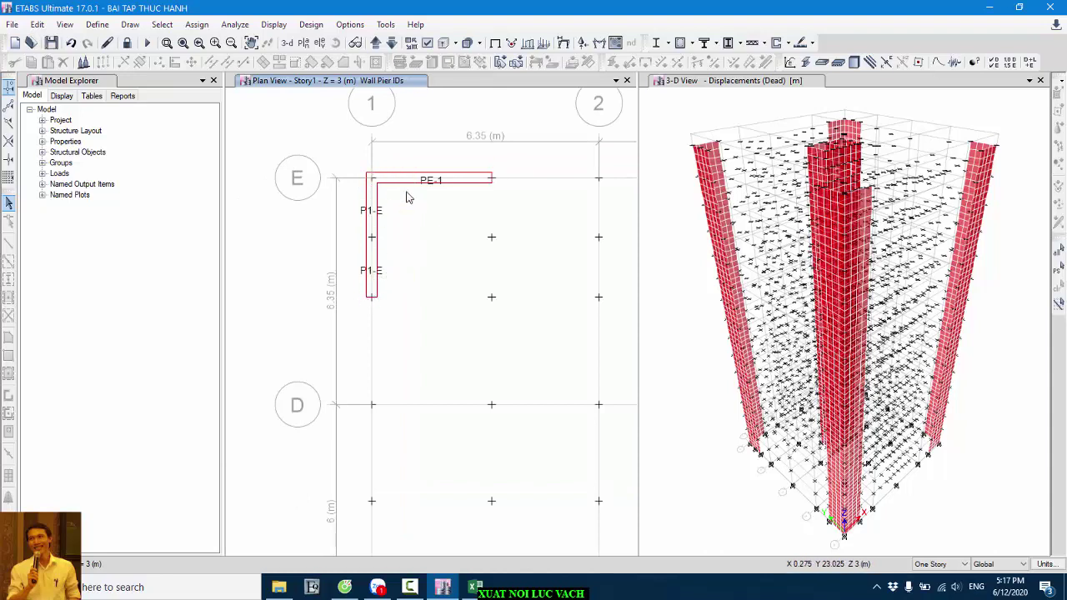
pyautogui.moveTo(354, 313); pyautogui.dragTo(503, 163)
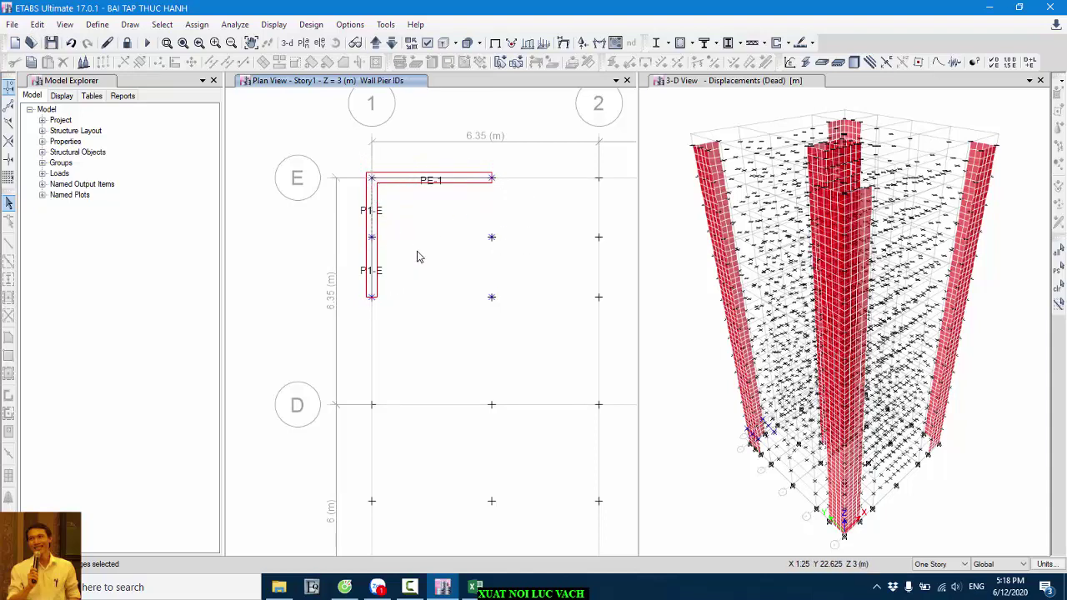
pyautogui.click(194, 26)
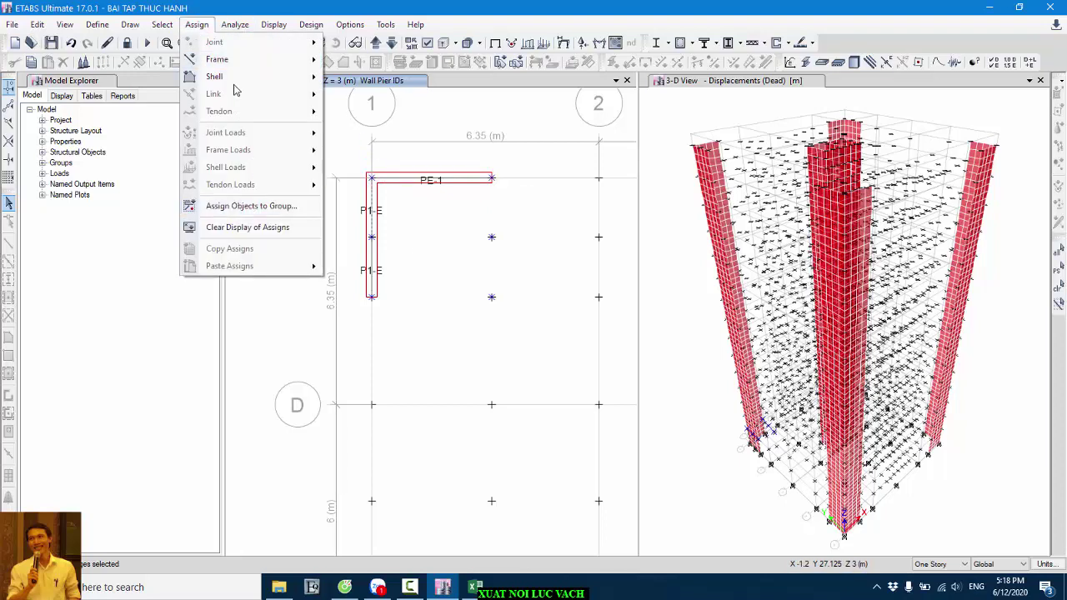
pyautogui.moveTo(228, 79)
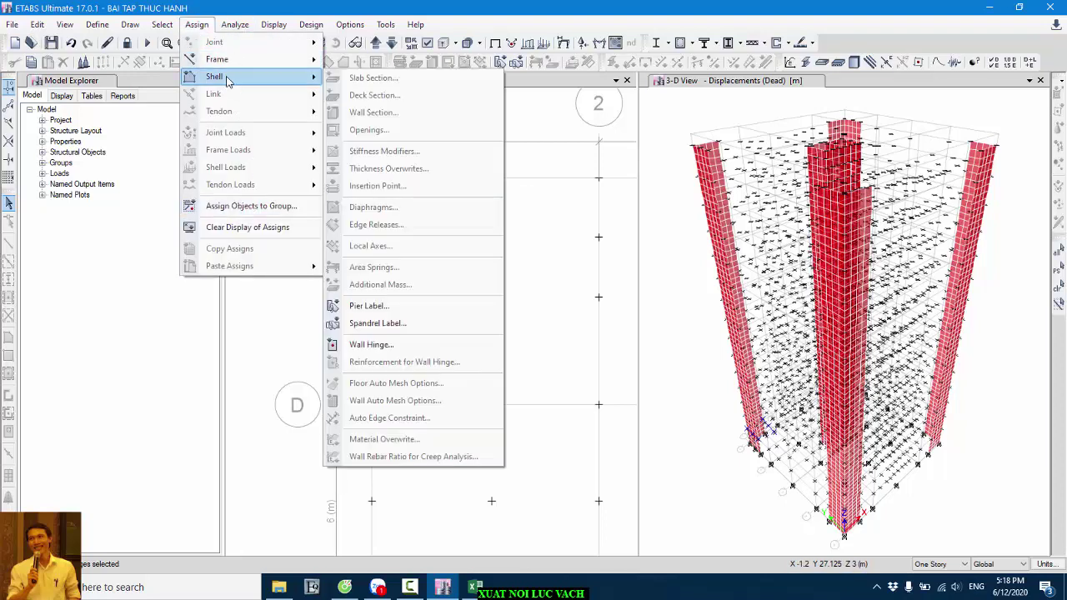
pyautogui.click(367, 307)
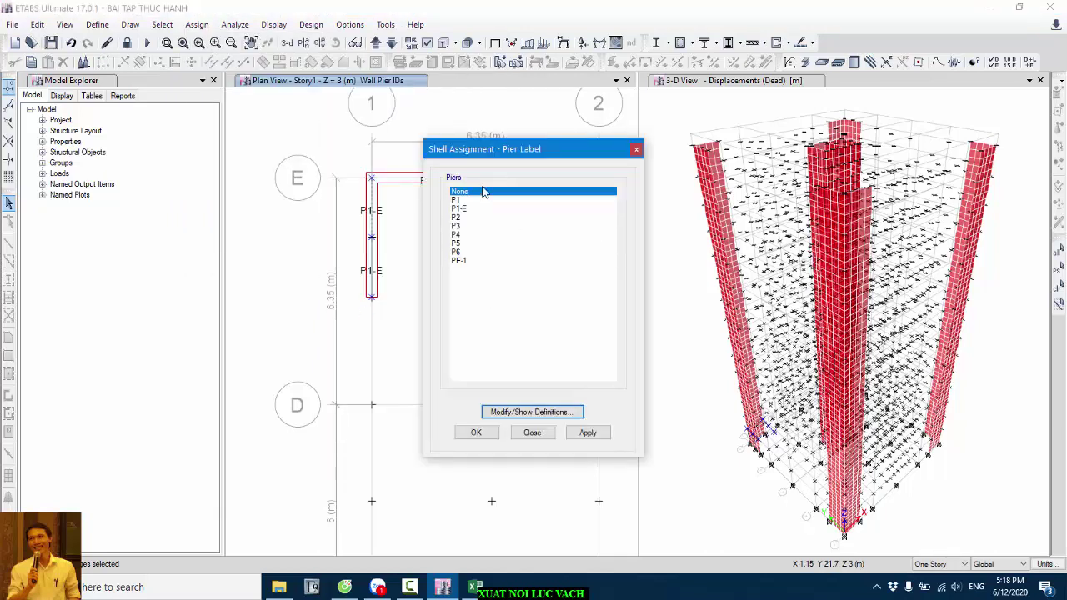
pyautogui.moveTo(483, 157); pyautogui.dragTo(613, 156)
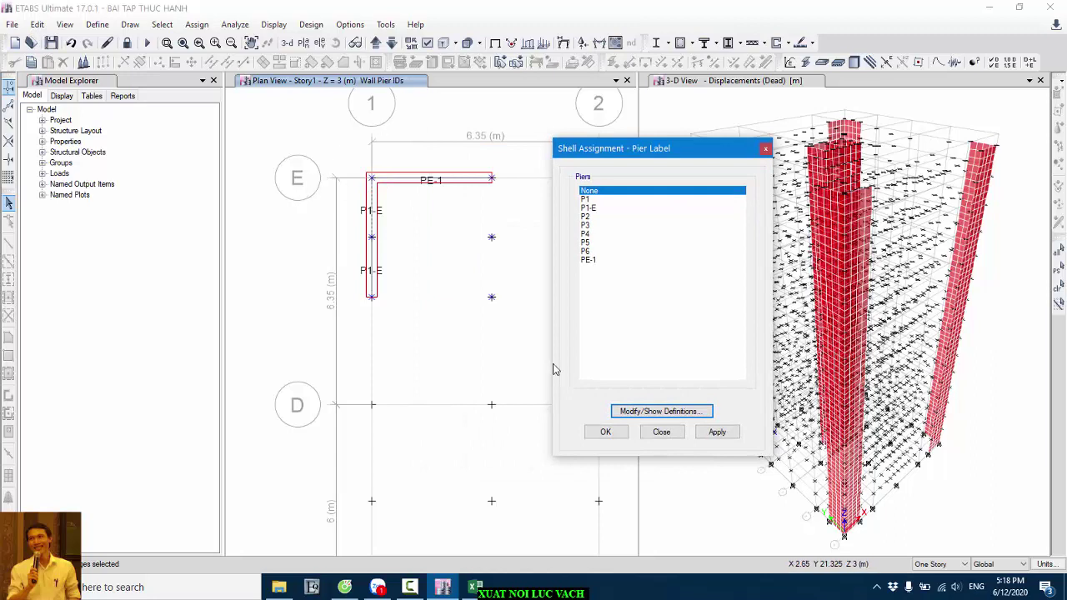
# - Add a new wall pier label named P1E-M to the pier definitions
pyautogui.click(660, 412)
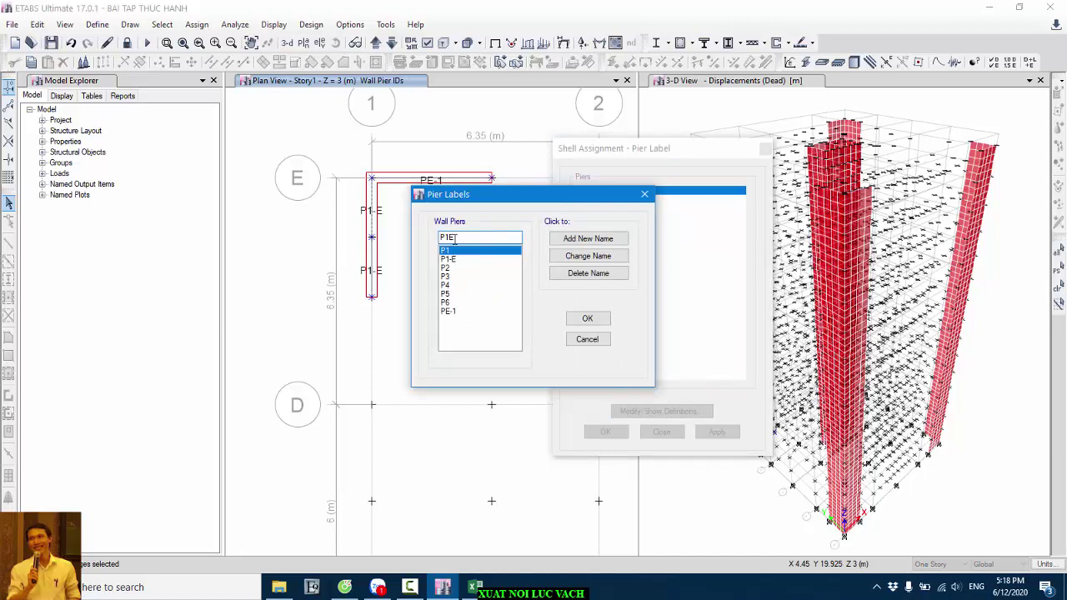
pyautogui.moveTo(473, 198); pyautogui.dragTo(583, 195)
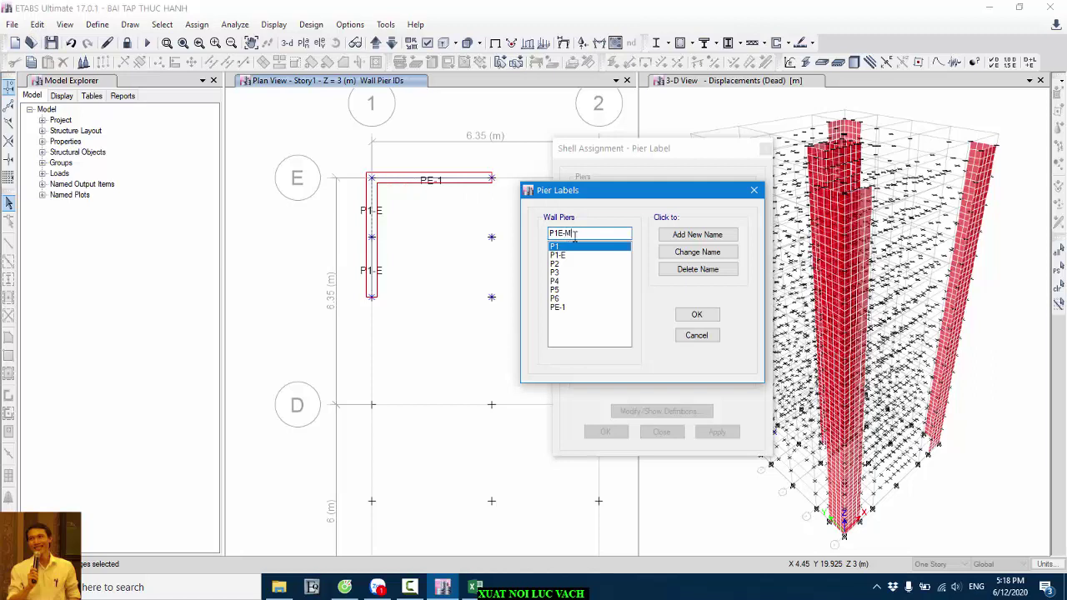
pyautogui.click(693, 236)
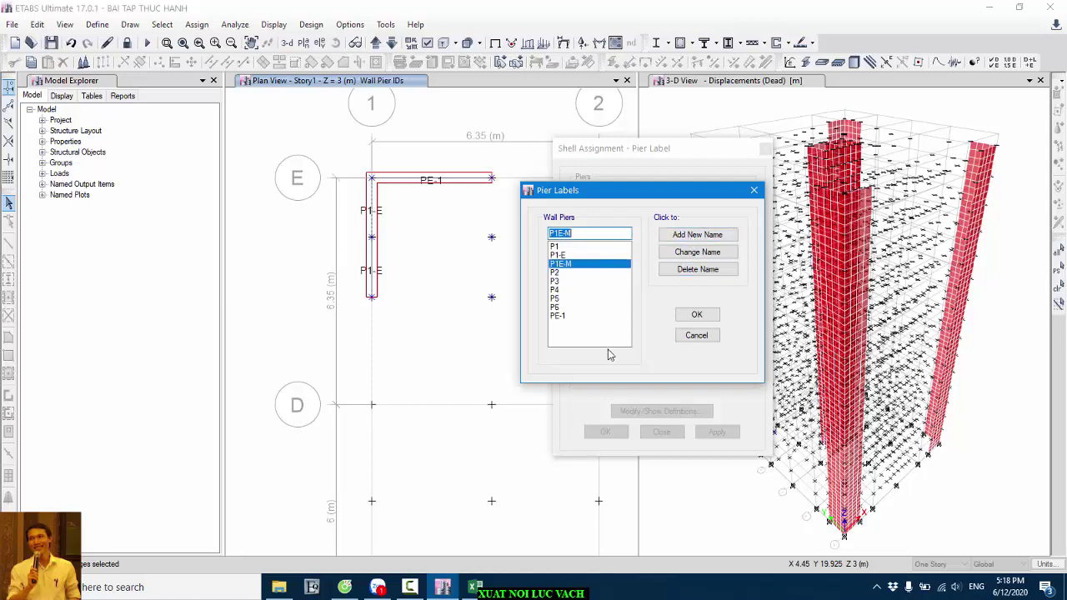
pyautogui.click(697, 316)
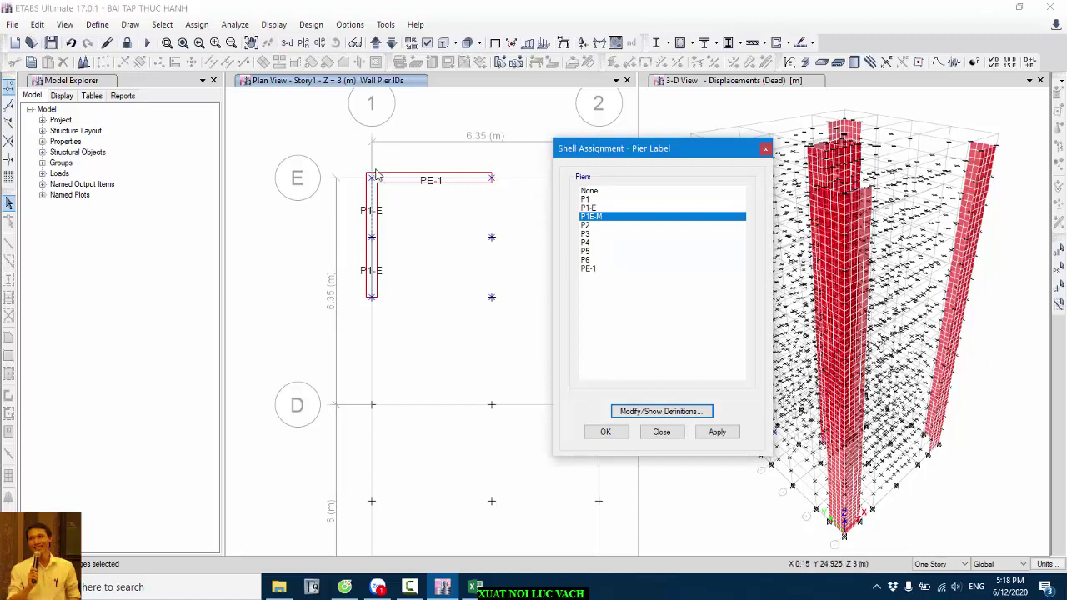
# - Assign pier label P1E-M to the selected L-shaped corner walls
pyautogui.click(592, 218)
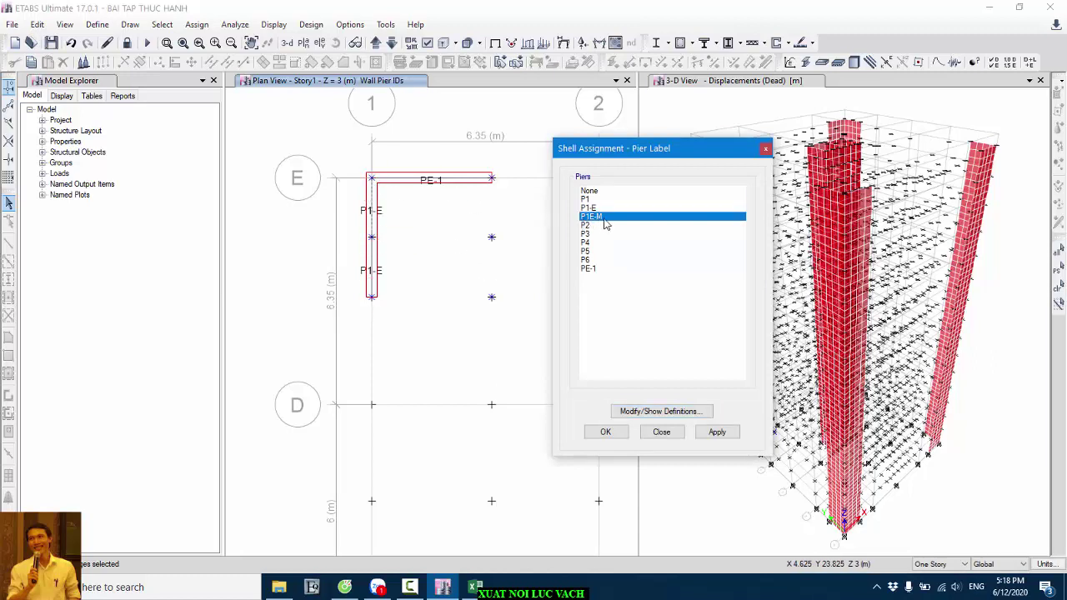
pyautogui.click(717, 433)
pyautogui.click(607, 432)
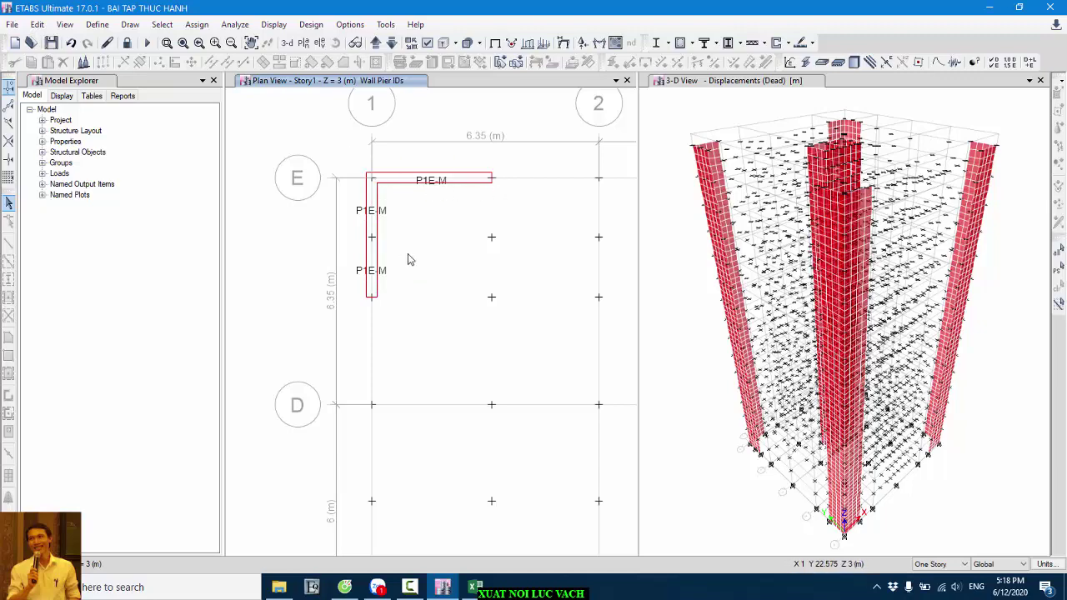
# - Show the Pier Forces table for load combinations Comb1 to Comb11 with the Envelopes multi-step output option
pyautogui.click(272, 25)
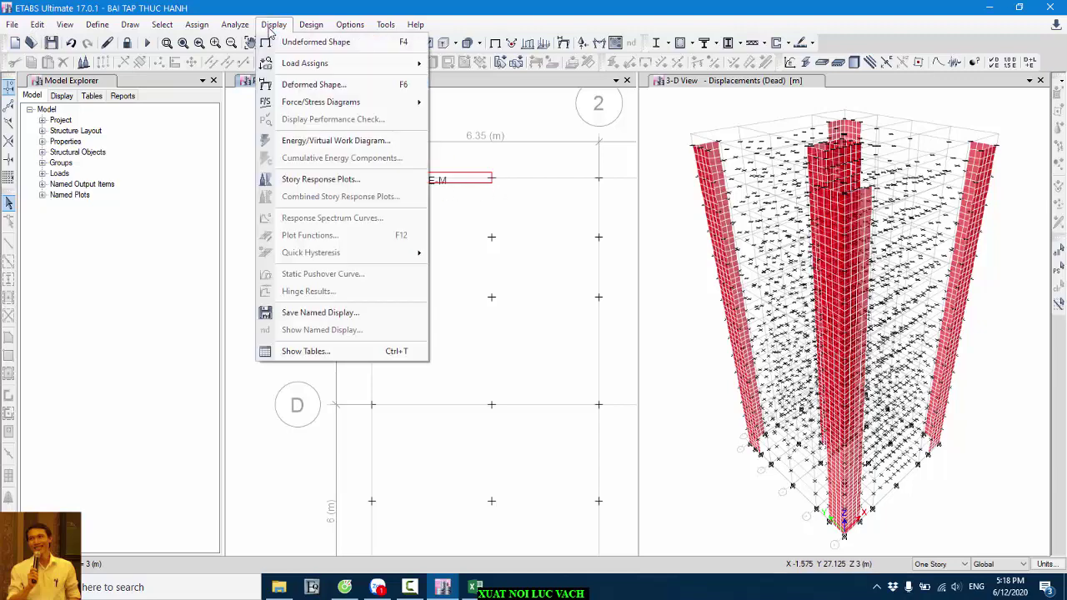
pyautogui.click(306, 351)
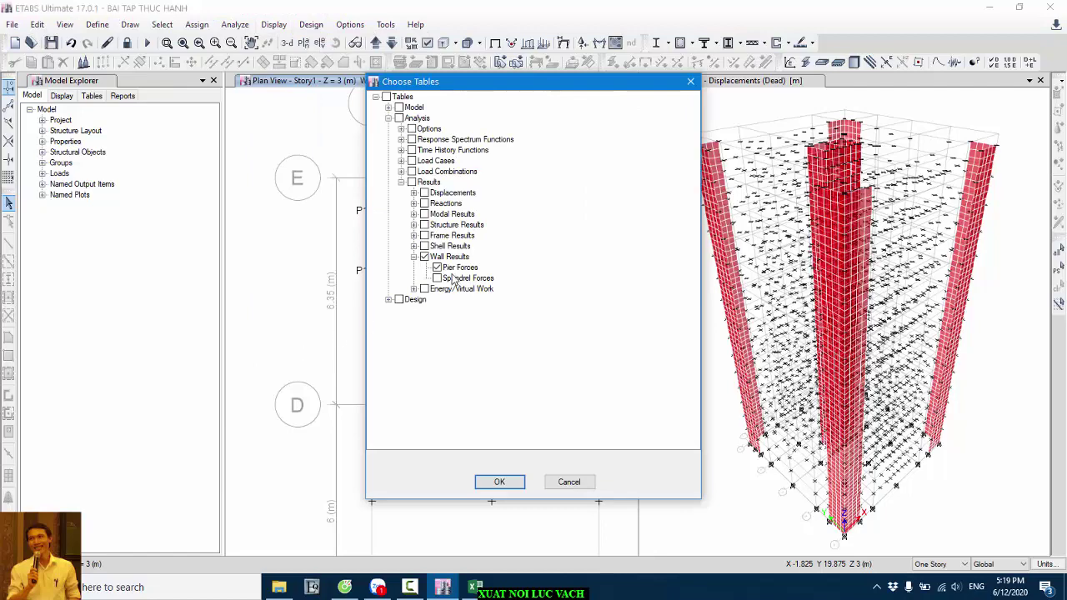
pyautogui.rightClick(403, 102)
pyautogui.click(433, 108)
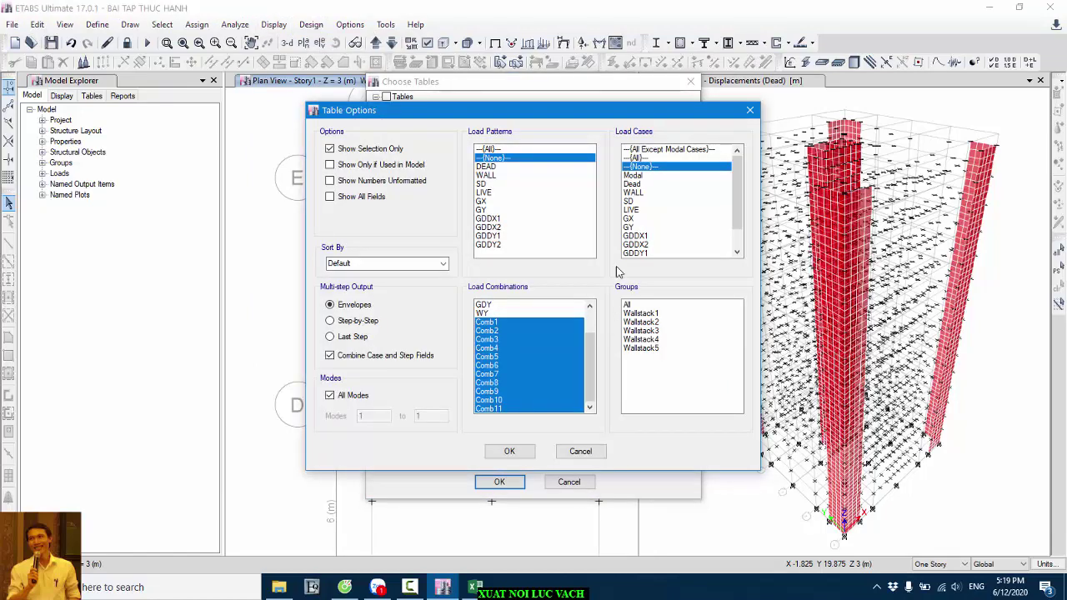
pyautogui.click(504, 453)
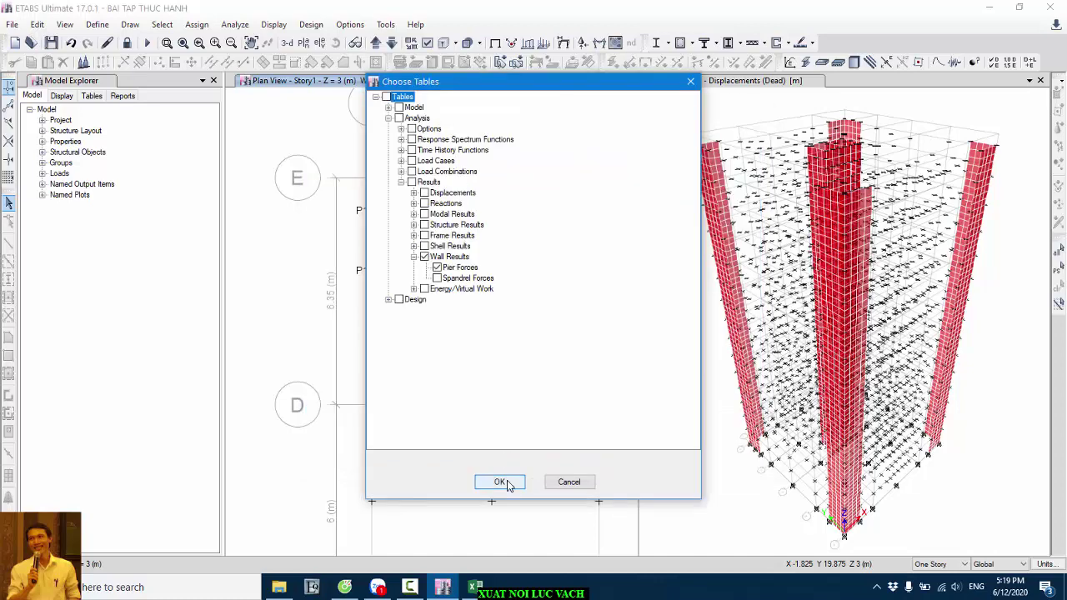
pyautogui.click(503, 483)
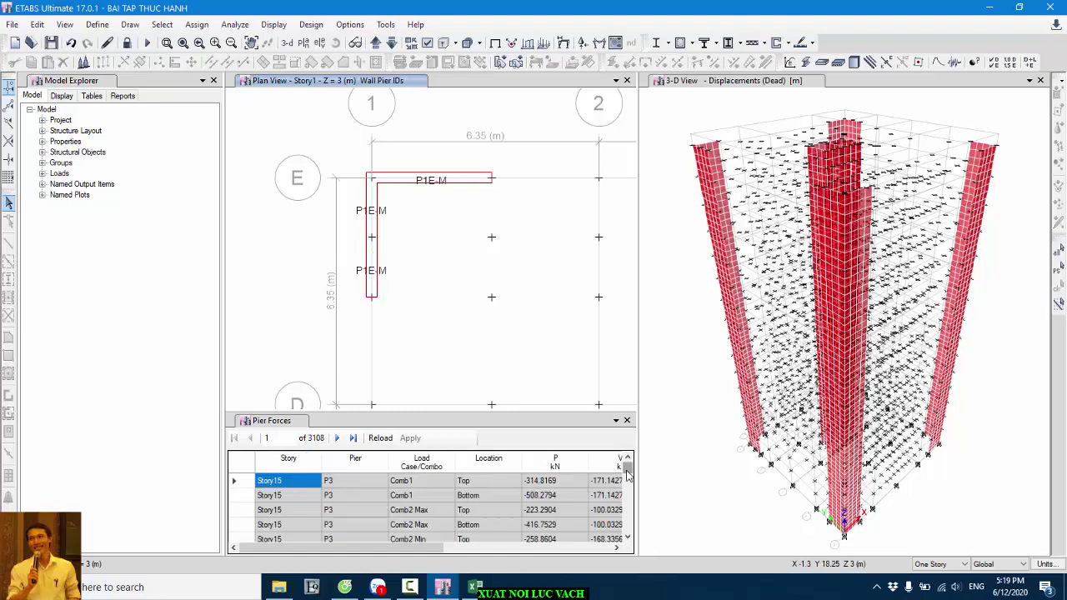
# - Select all rows of the Pier Forces table and export them to Excel
pyautogui.moveTo(628, 471); pyautogui.dragTo(630, 540)
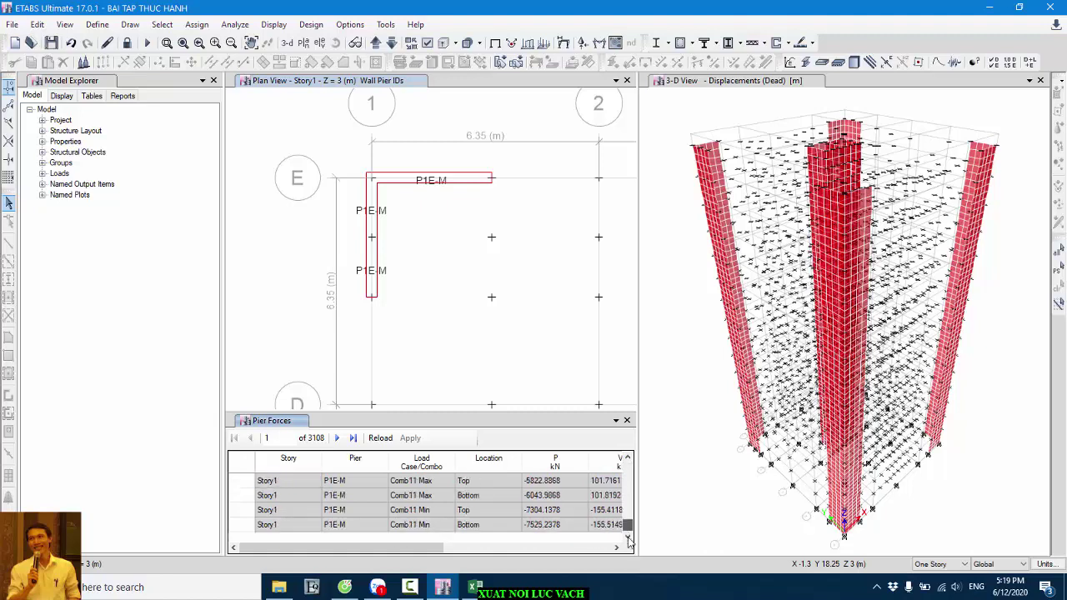
pyautogui.click(242, 466)
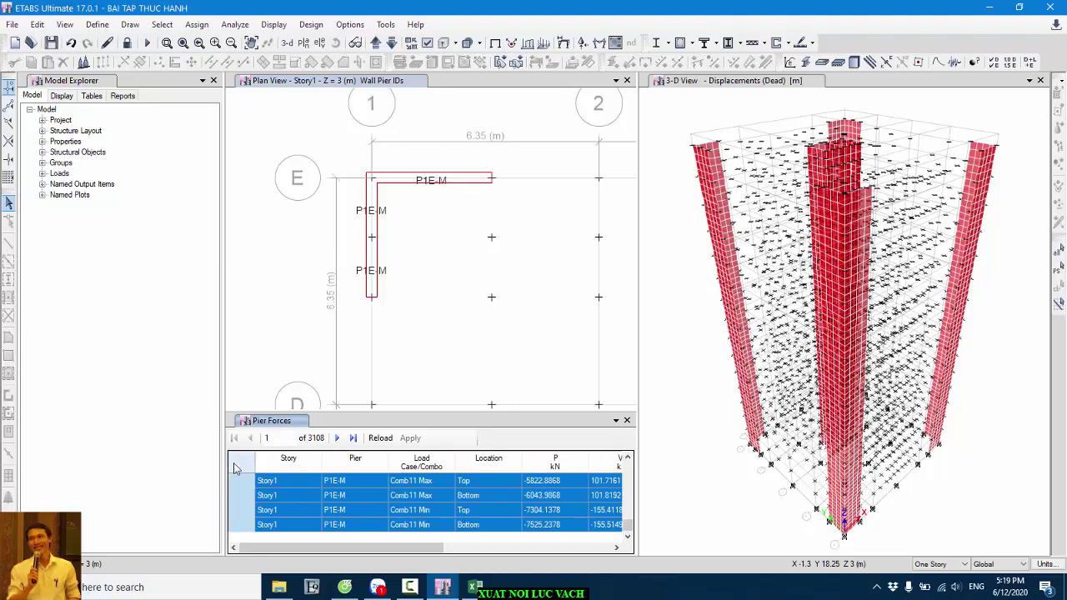
pyautogui.rightClick(288, 491)
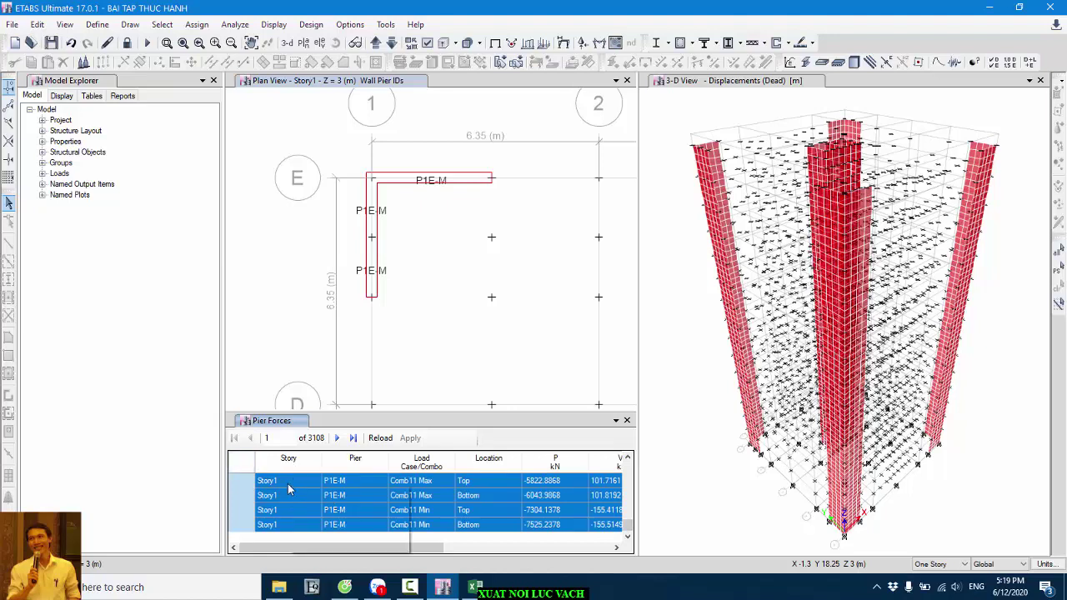
pyautogui.click(336, 543)
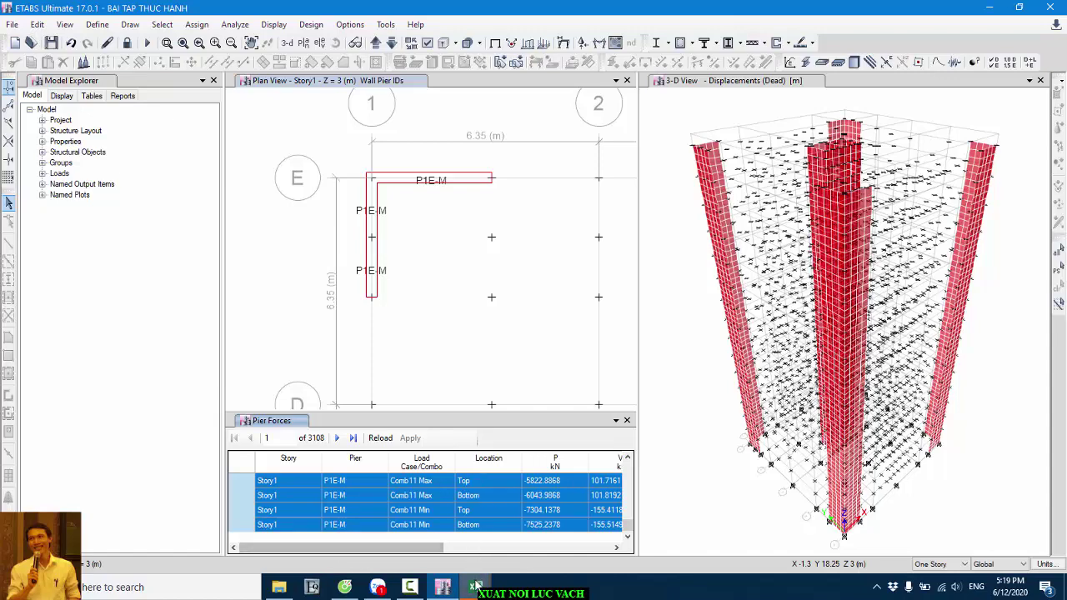
# - Switch to the exported Book2 workbook in Excel and maximize its window
pyautogui.moveTo(475, 587)
pyautogui.click(550, 540)
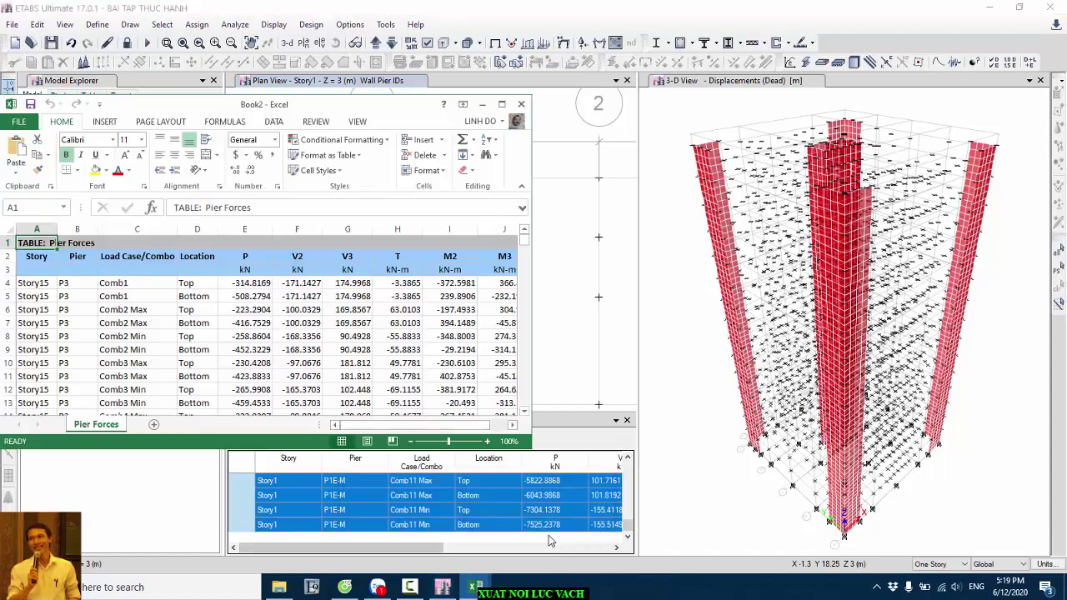
pyautogui.click(501, 105)
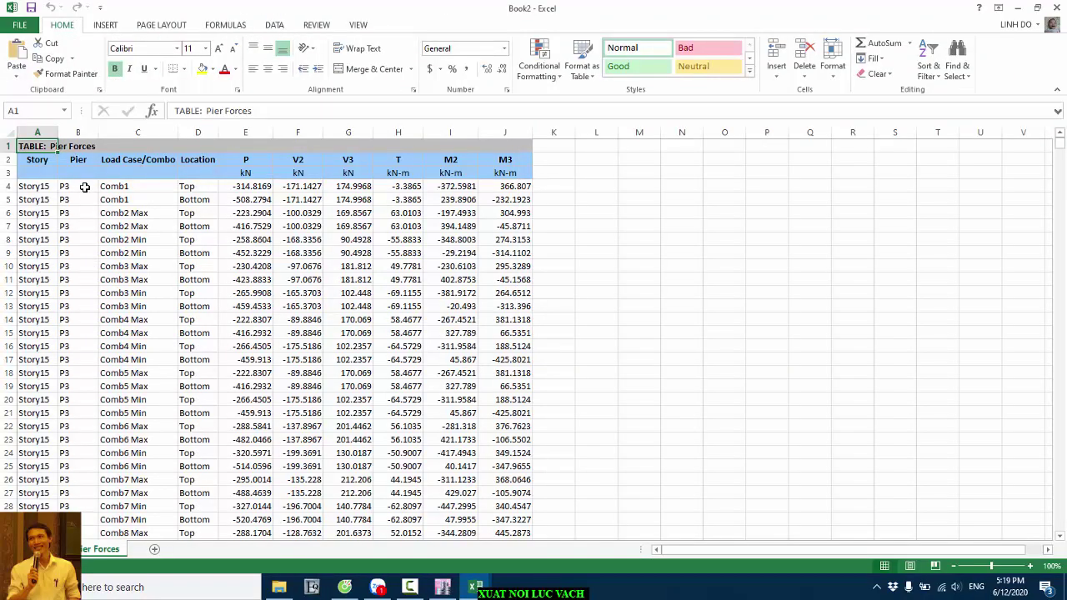
# - Look through the exported pier forces down to the Story1 rows of pier P1E-M
pyautogui.scroll(-20, 83, 242)
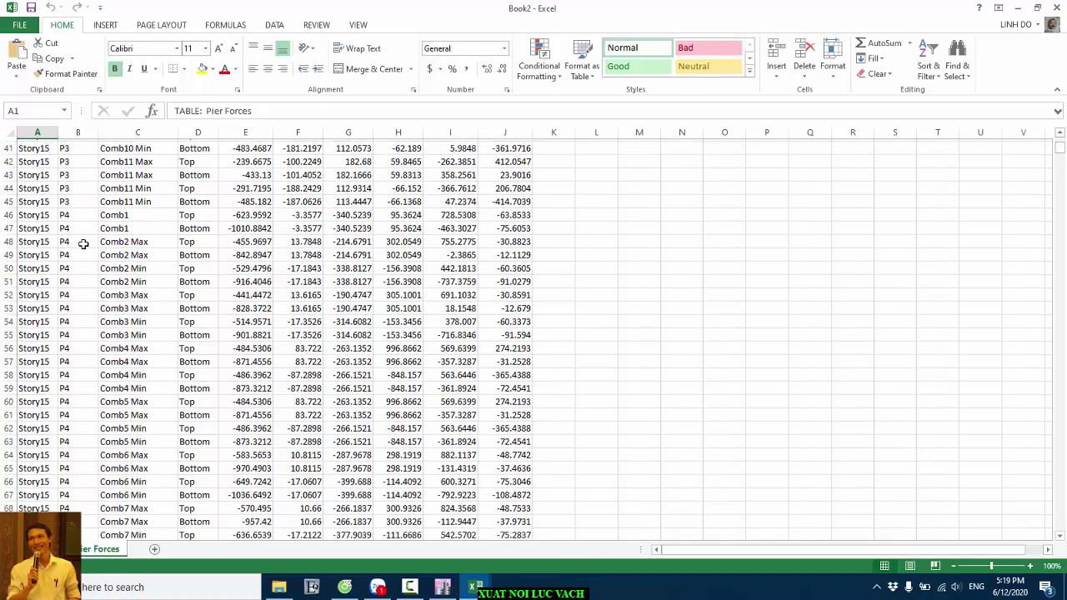
pyautogui.scroll(-20, 89, 259)
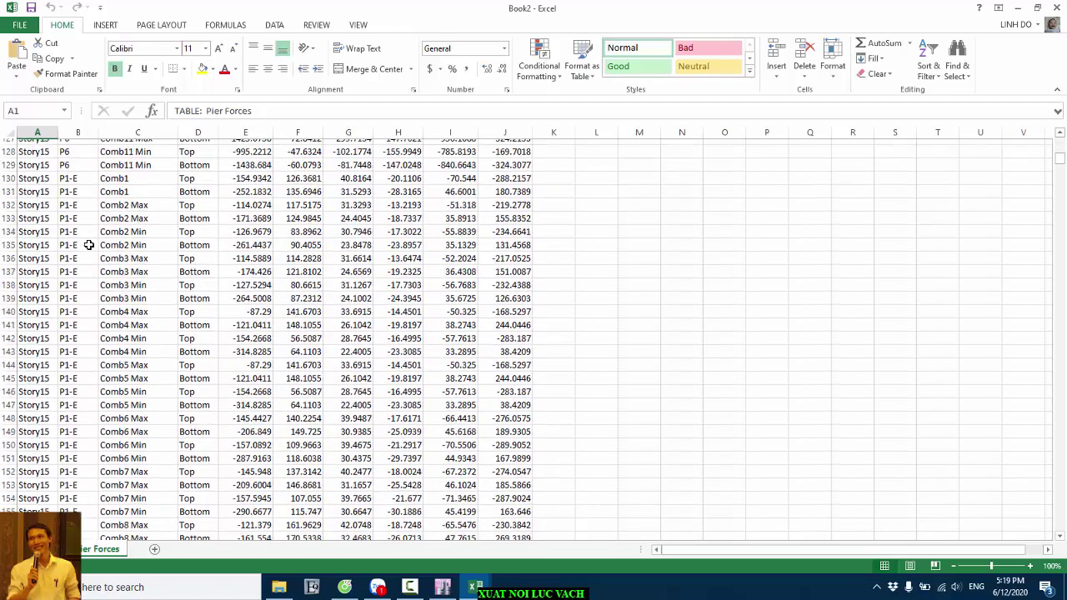
pyautogui.scroll(-20, 88, 266)
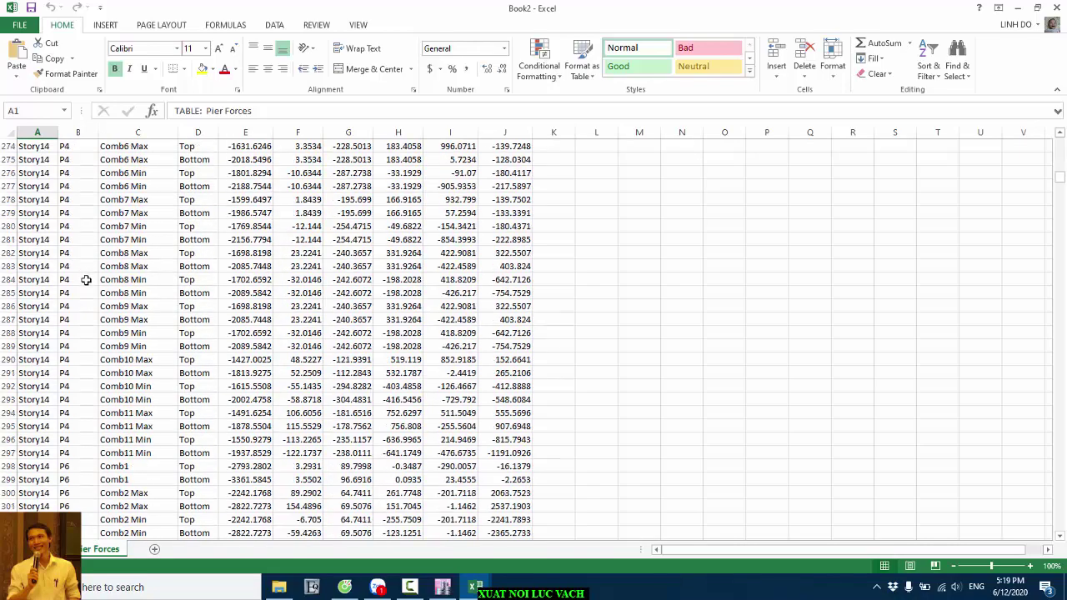
pyautogui.scroll(-6, 722, 319)
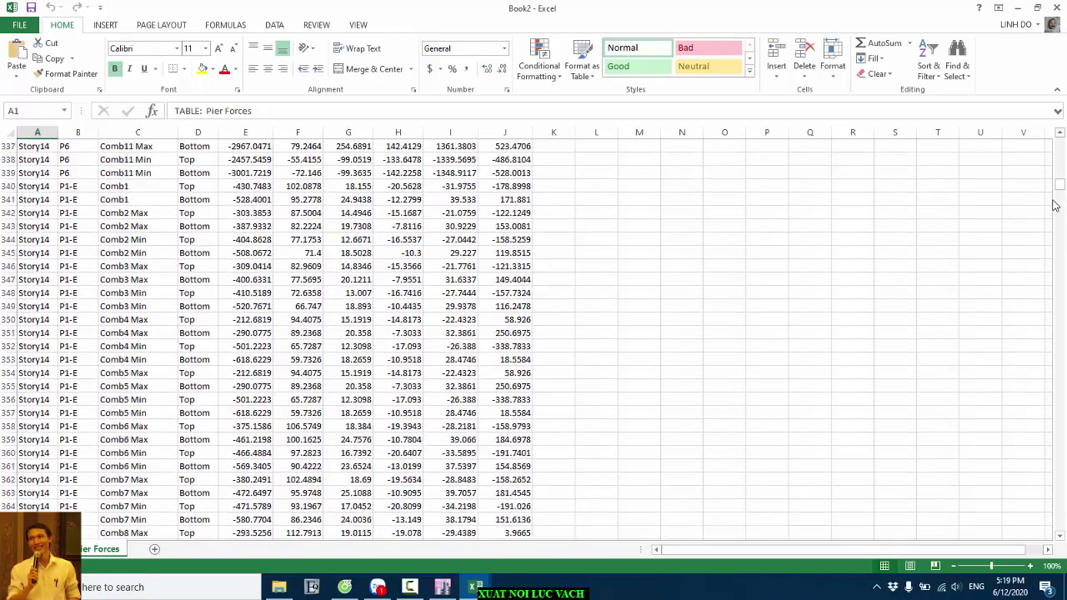
pyautogui.moveTo(1059, 190); pyautogui.dragTo(1042, 540)
pyautogui.scroll(-3, 54, 342)
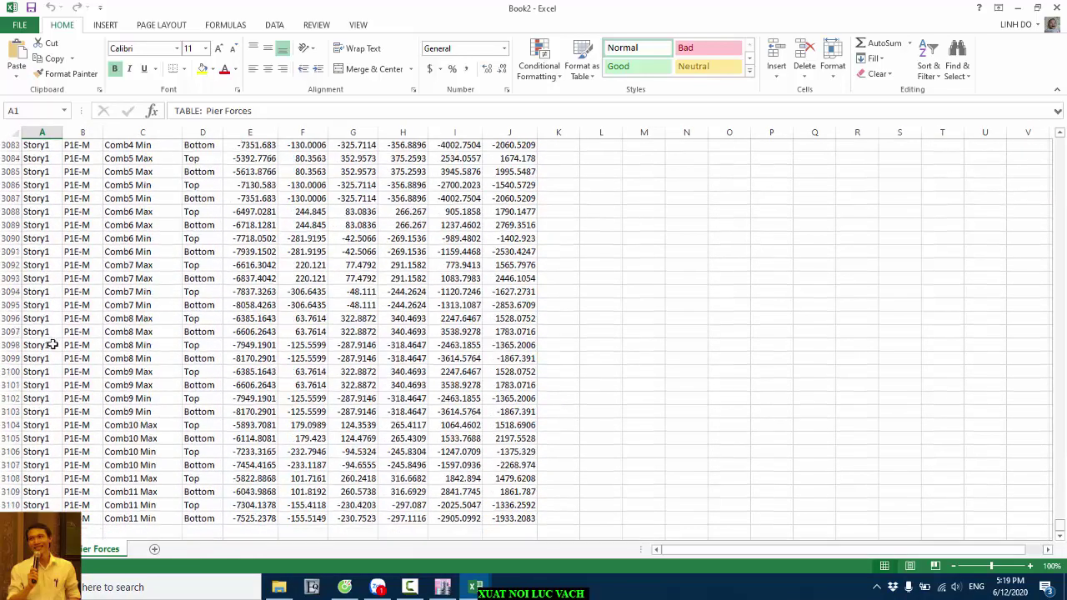
pyautogui.moveTo(10, 412); pyautogui.dragTo(15, 242)
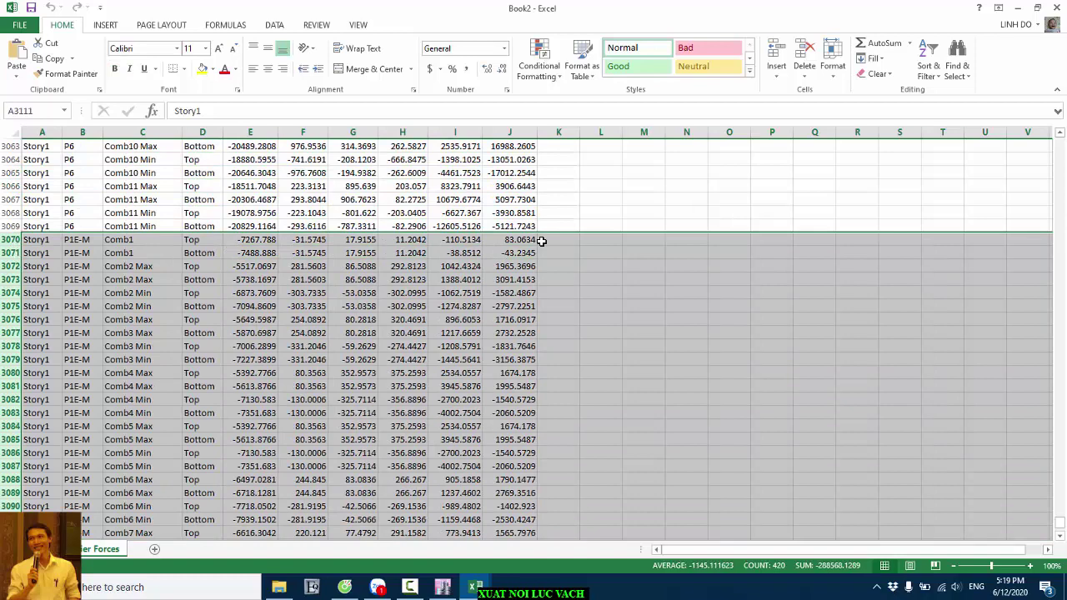
pyautogui.click(230, 240)
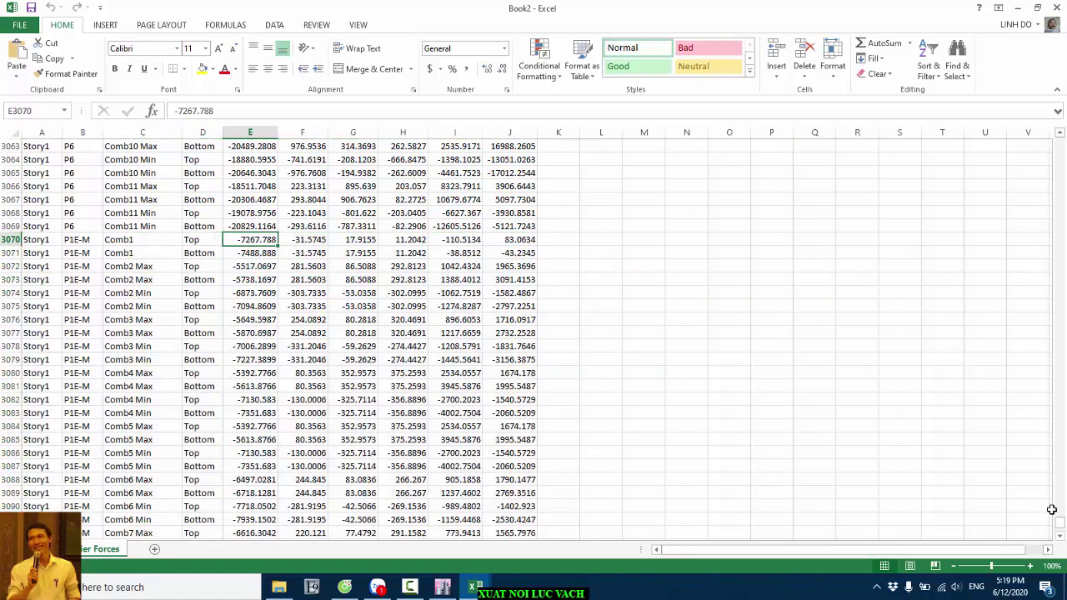
# - Add filters to the units row of the Pier Forces table, cells A3 to J3
pyautogui.moveTo(1059, 524); pyautogui.dragTo(1059, 143)
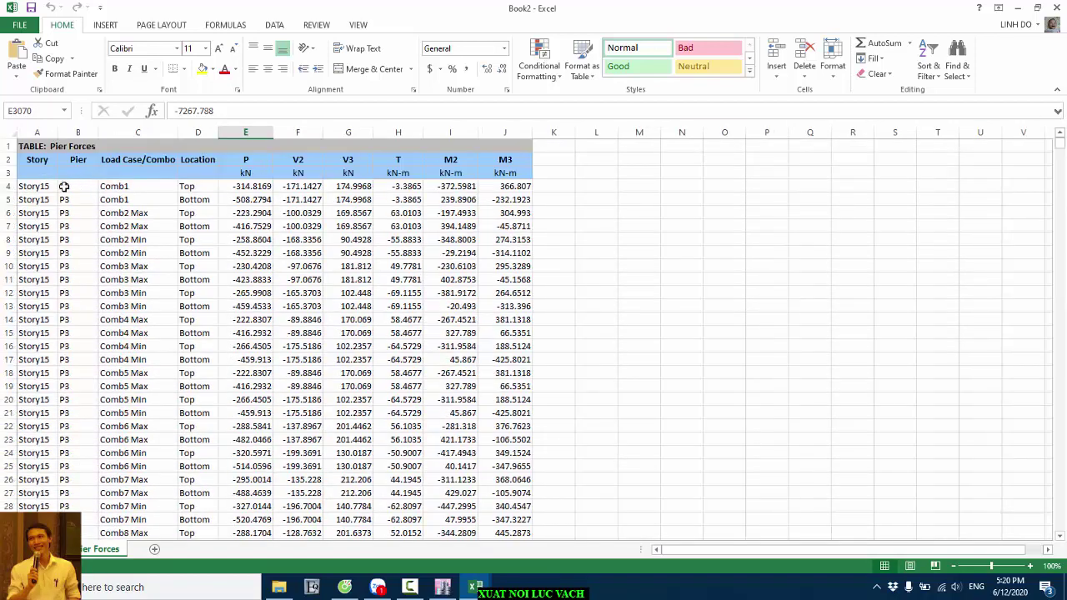
pyautogui.moveTo(38, 172); pyautogui.dragTo(507, 173)
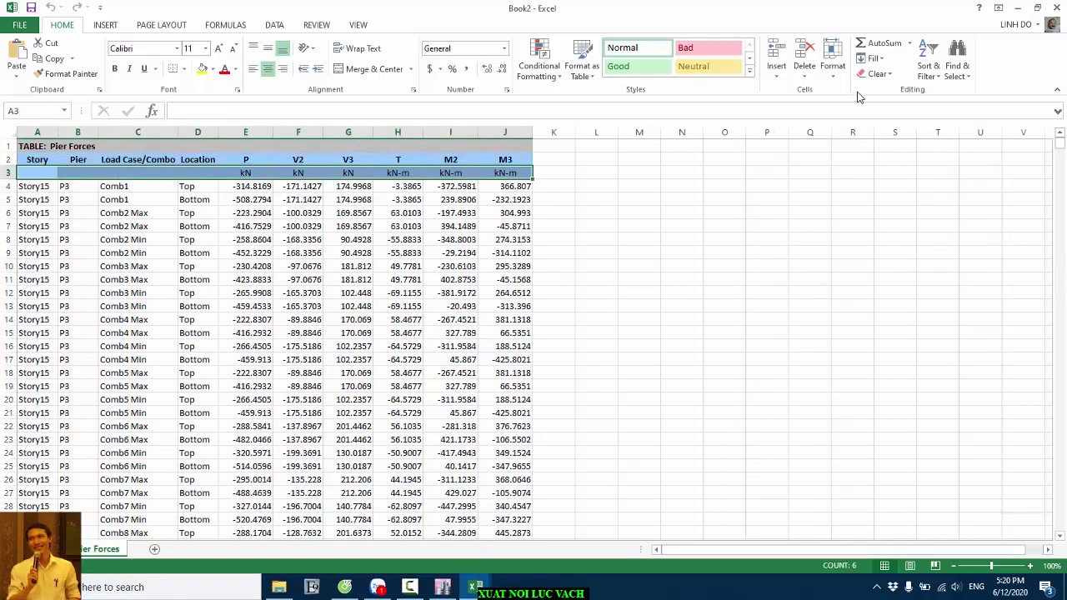
pyautogui.click(928, 71)
pyautogui.click(955, 144)
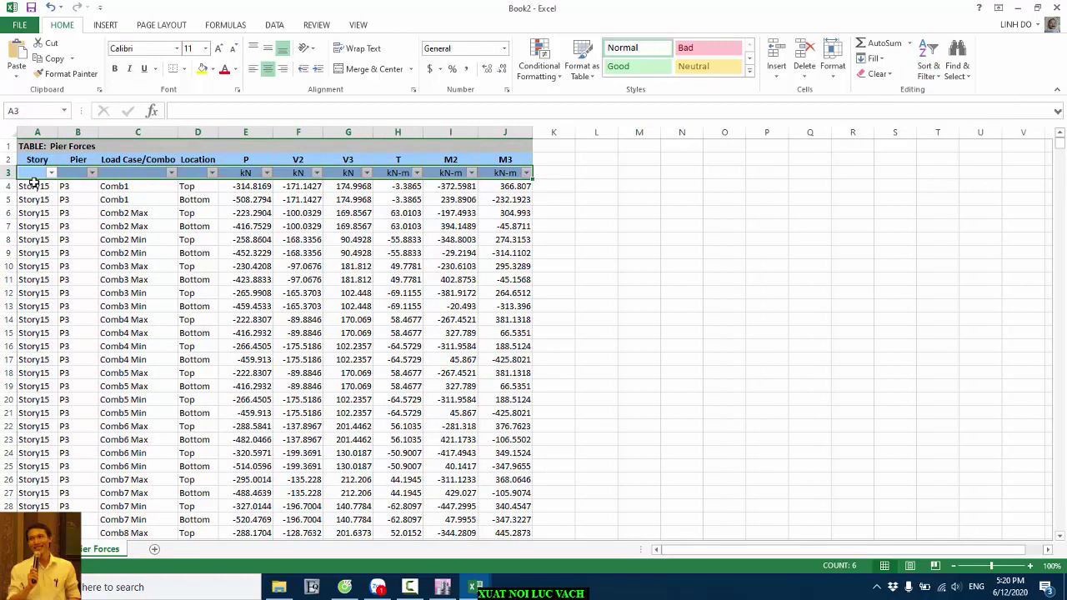
# - Filter the Pier column to show only pier P1E-M
pyautogui.click(92, 172)
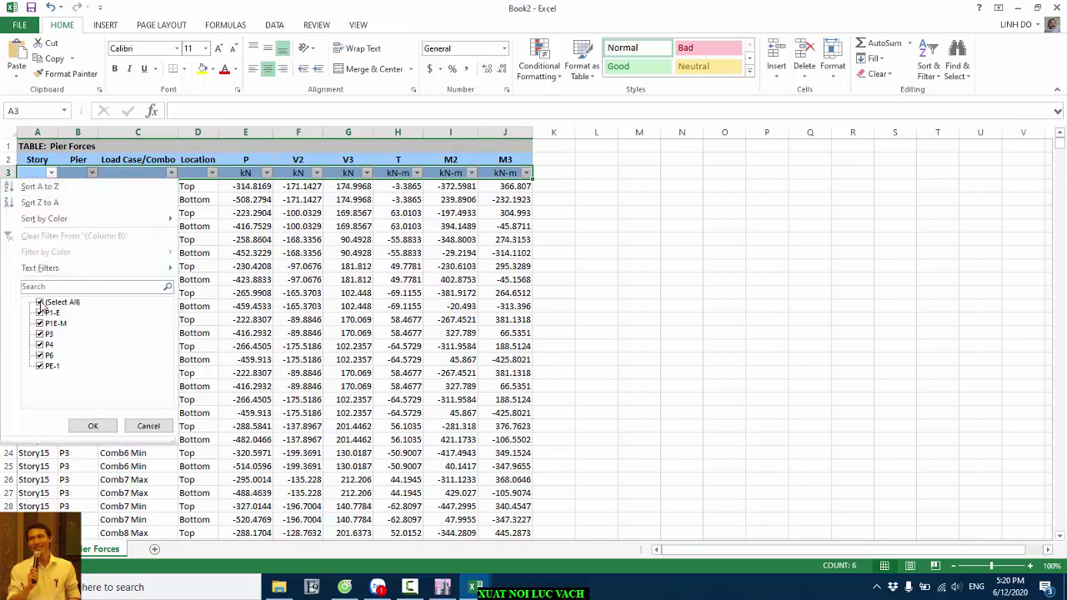
pyautogui.click(39, 302)
pyautogui.click(39, 322)
pyautogui.click(93, 427)
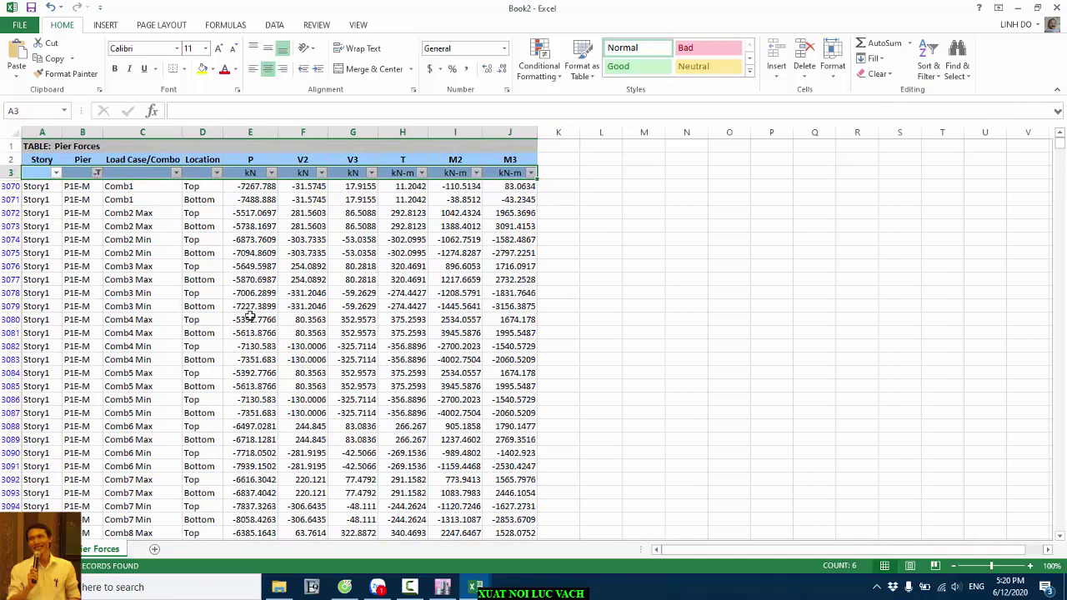
# - Examine the P, V2, V3, T, M2 and M3 forces of pier P1E-M for Comb1 at the Top location
pyautogui.click(251, 187)
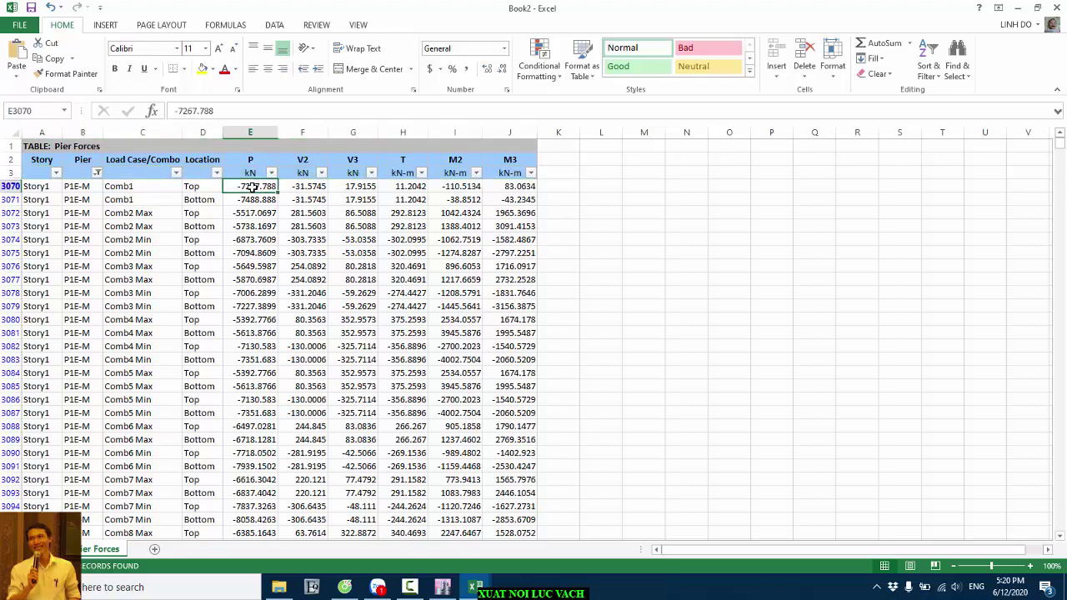
pyautogui.click(303, 189)
pyautogui.press('Right')
pyautogui.press('Right')
pyautogui.press('Left')
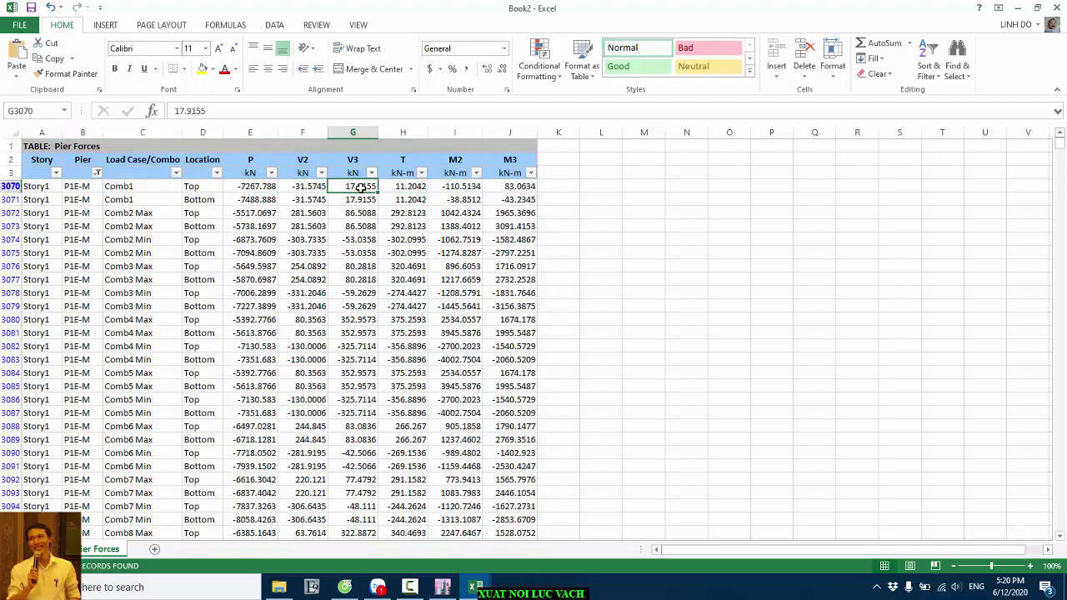
pyautogui.click(308, 187)
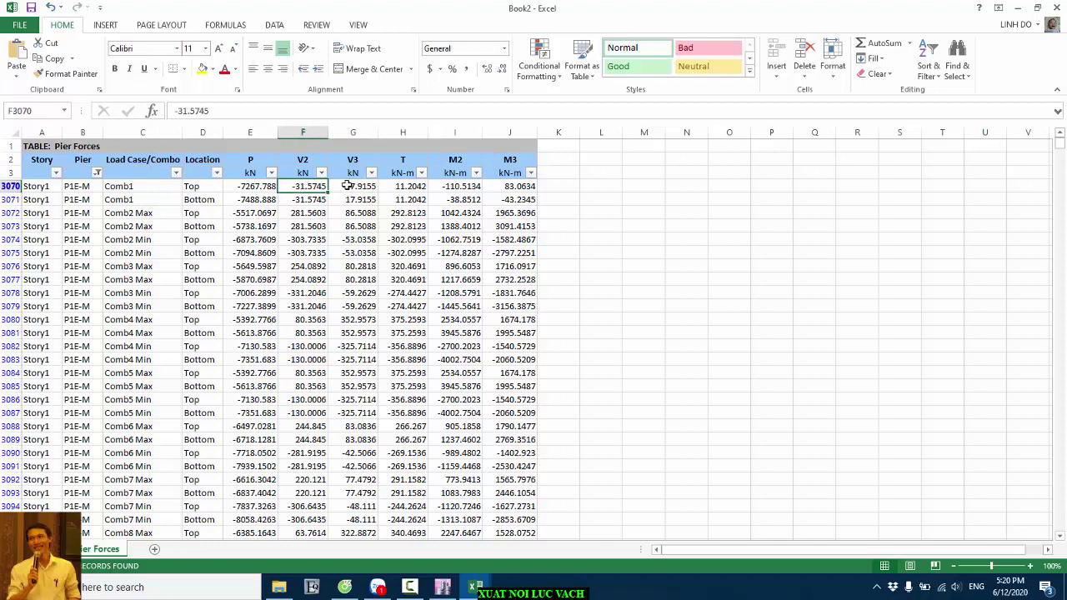
pyautogui.click(352, 185)
pyautogui.click(411, 185)
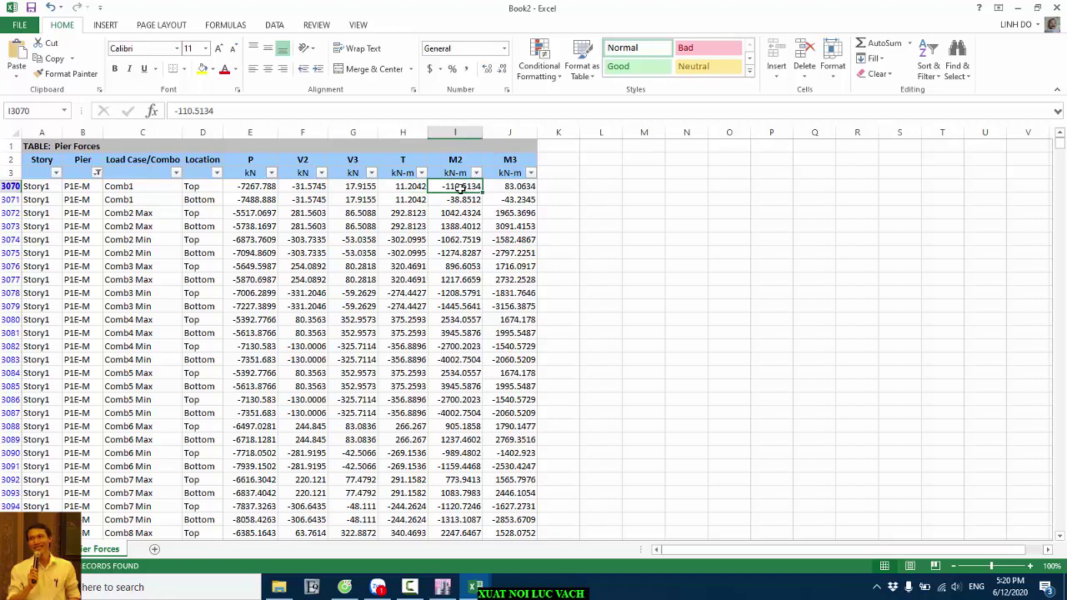
pyautogui.click(505, 189)
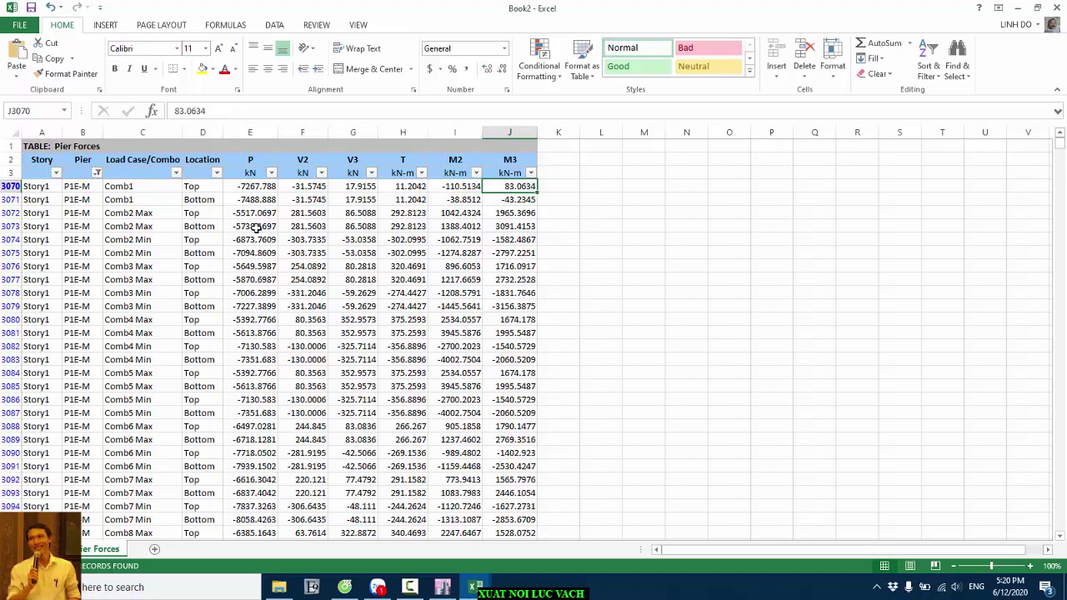
# - Compare the Comb1 Top forces of pier P1-E in Book1 with those of pier P1E-M in Book2
pyautogui.click(475, 587)
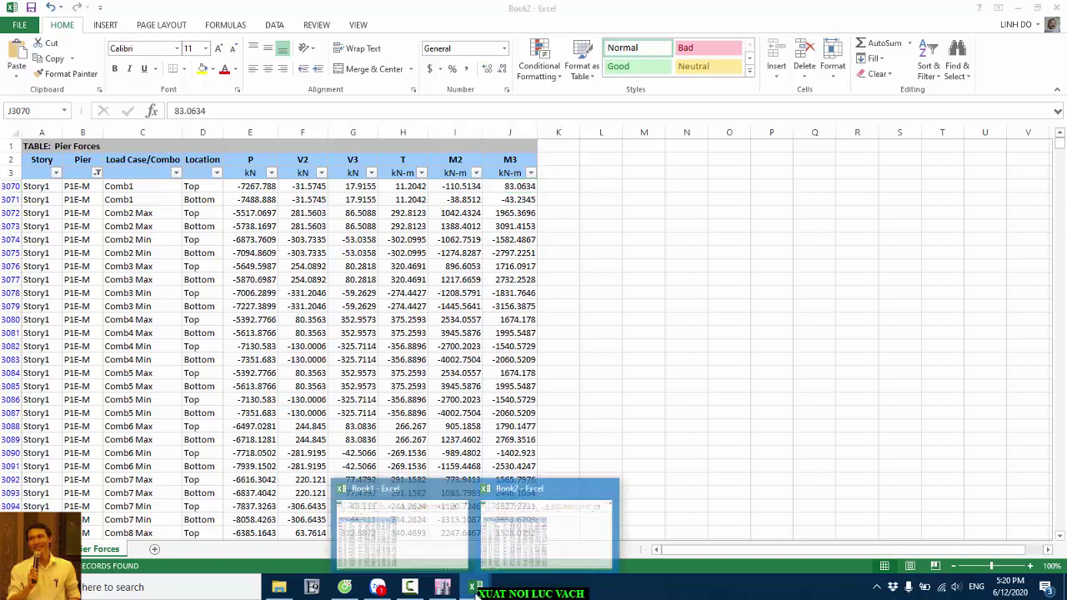
pyautogui.click(403, 533)
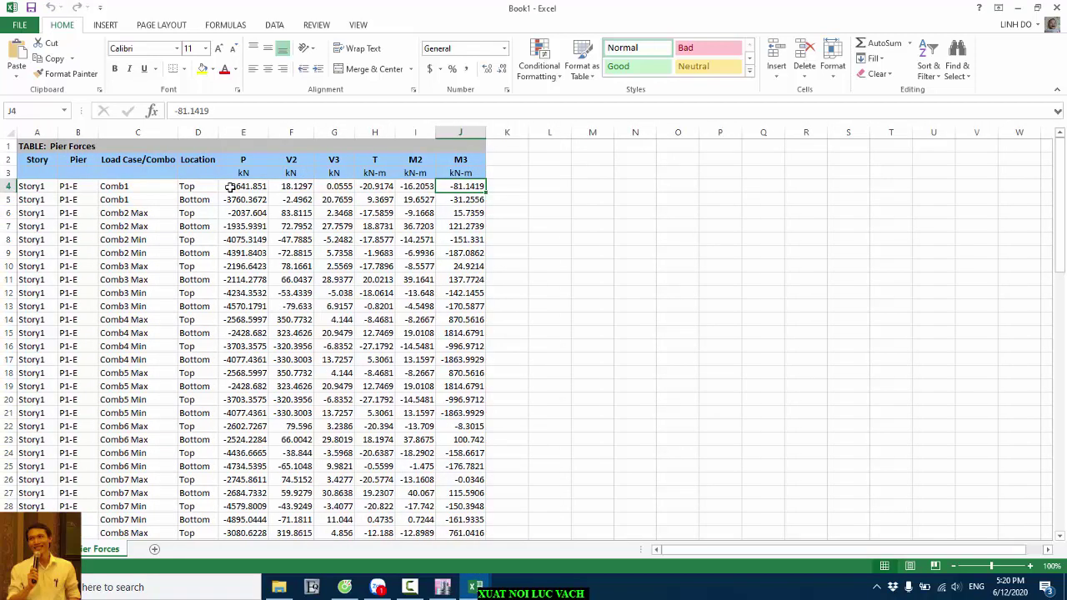
pyautogui.moveTo(229, 186); pyautogui.dragTo(461, 186)
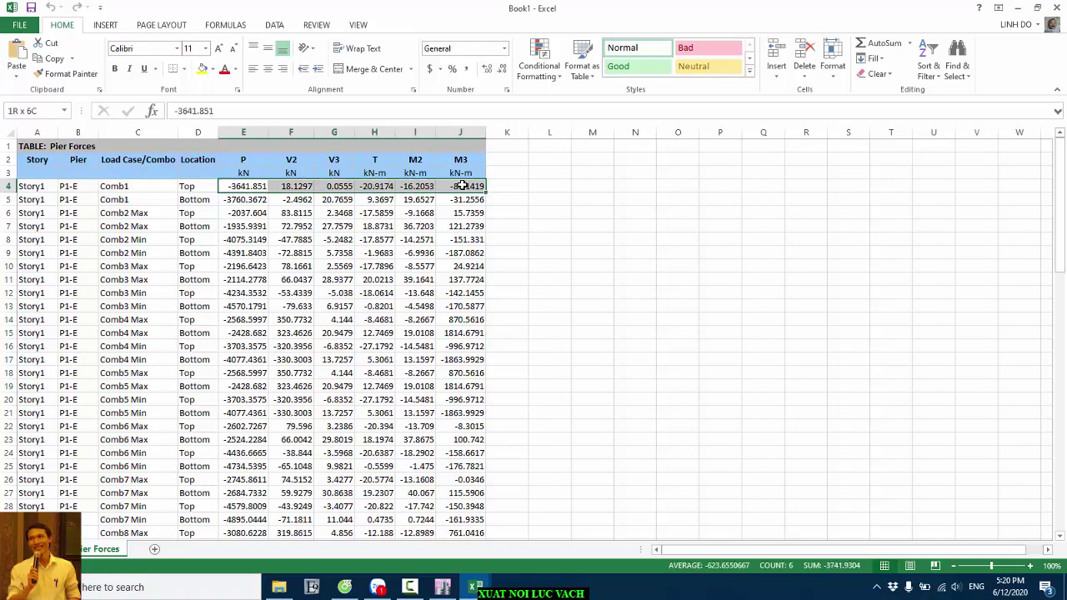
pyautogui.click(477, 587)
pyautogui.click(546, 526)
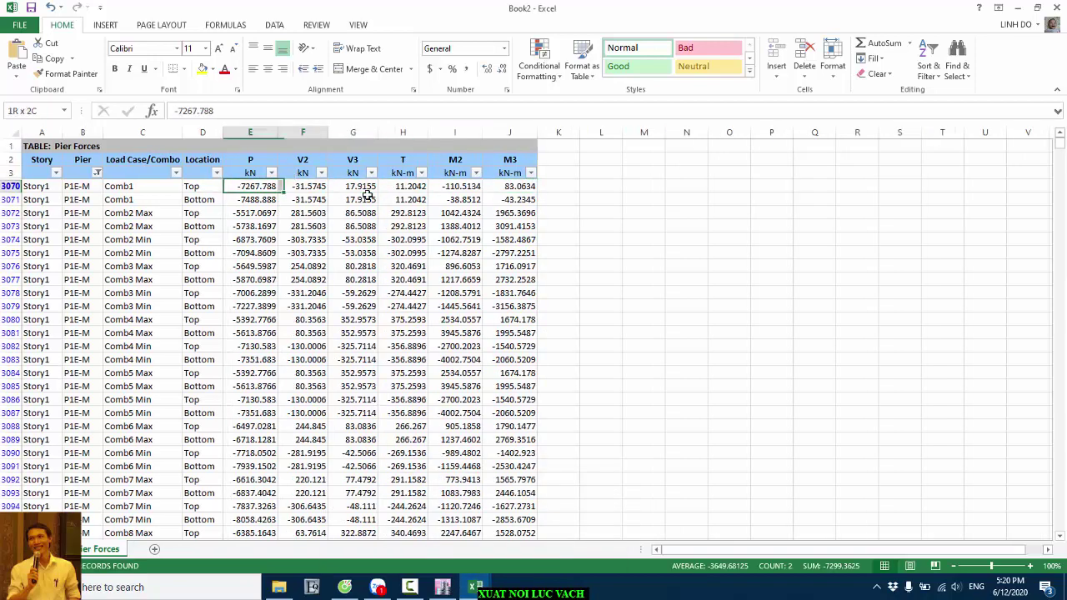
pyautogui.moveTo(367, 194); pyautogui.dragTo(500, 184)
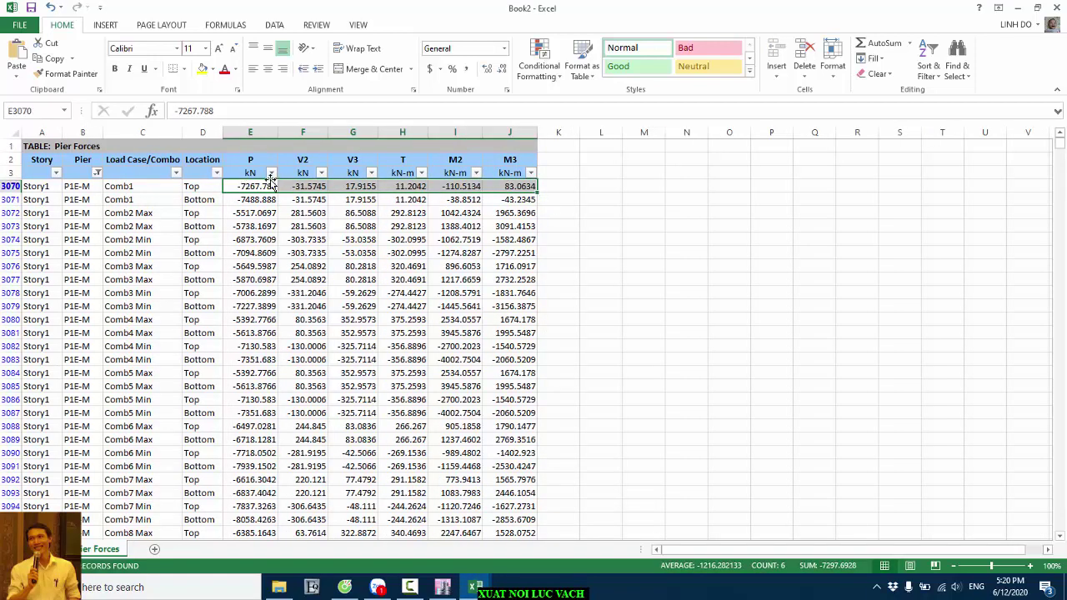
pyautogui.moveTo(267, 183); pyautogui.dragTo(526, 189)
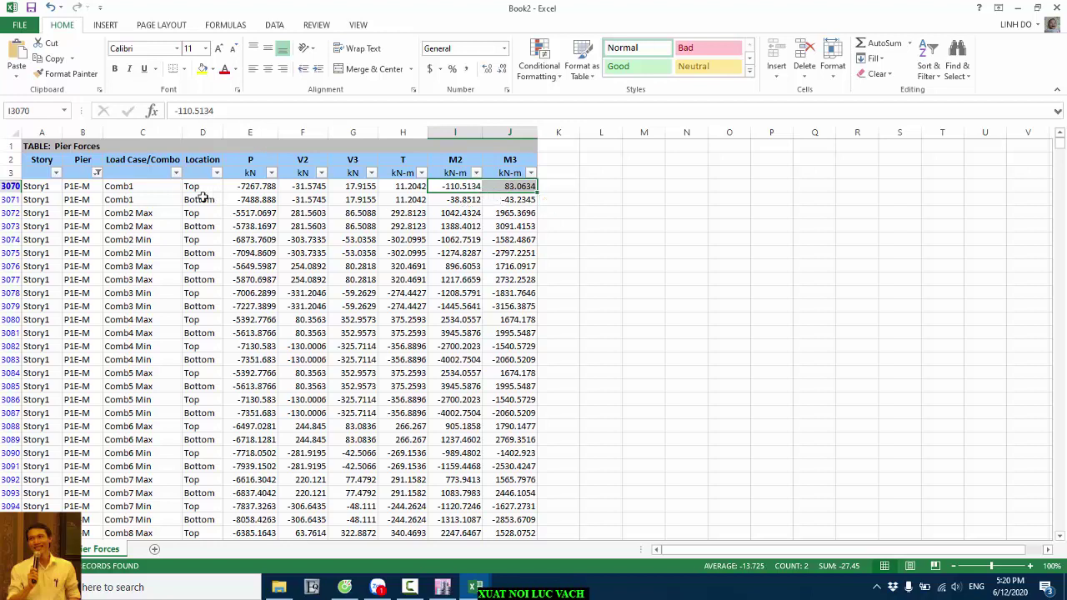
# - Examine the M2 and M3 moments of pier P1E-M for Comb1 at the Top location
pyautogui.click(444, 186)
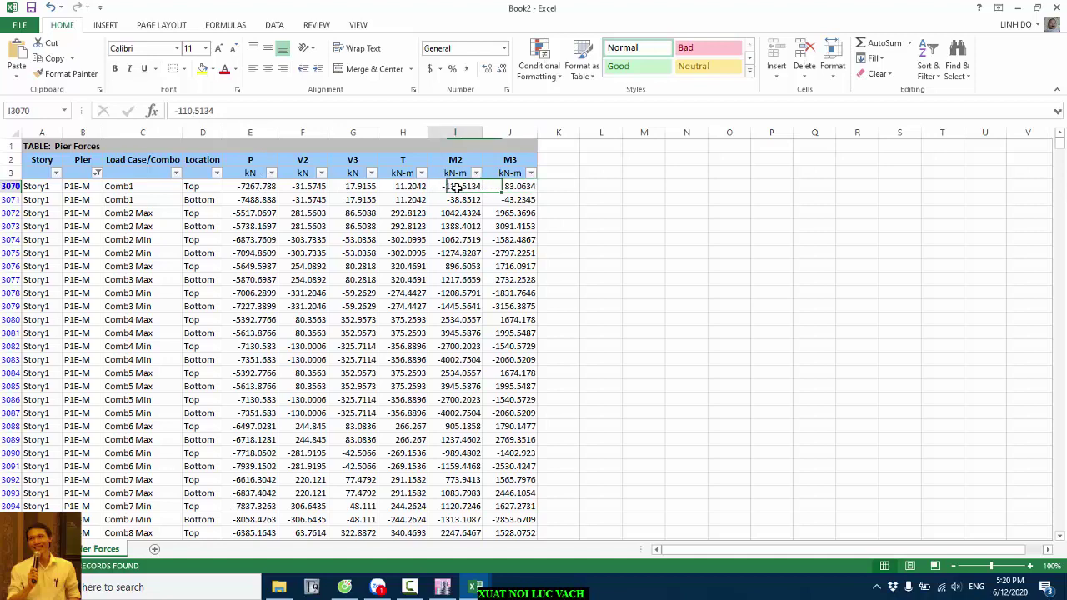
pyautogui.press('Right')
pyautogui.moveTo(442, 184); pyautogui.dragTo(517, 186)
pyautogui.click(516, 188)
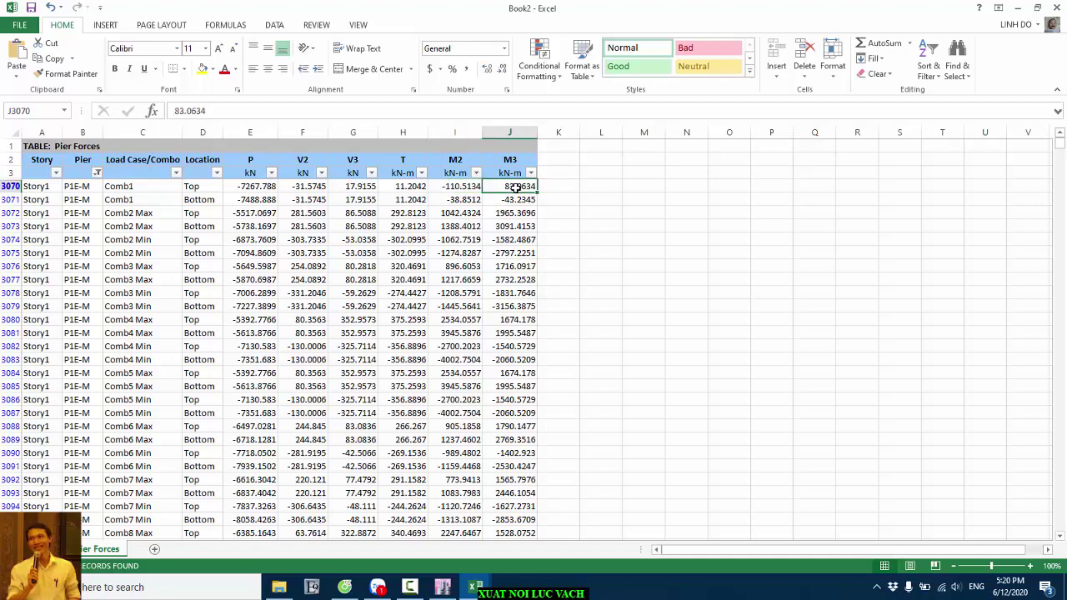
# - Check the Comb1 Top M3 moment of pier P1-E in Book1 and return to Book2
pyautogui.moveTo(479, 590)
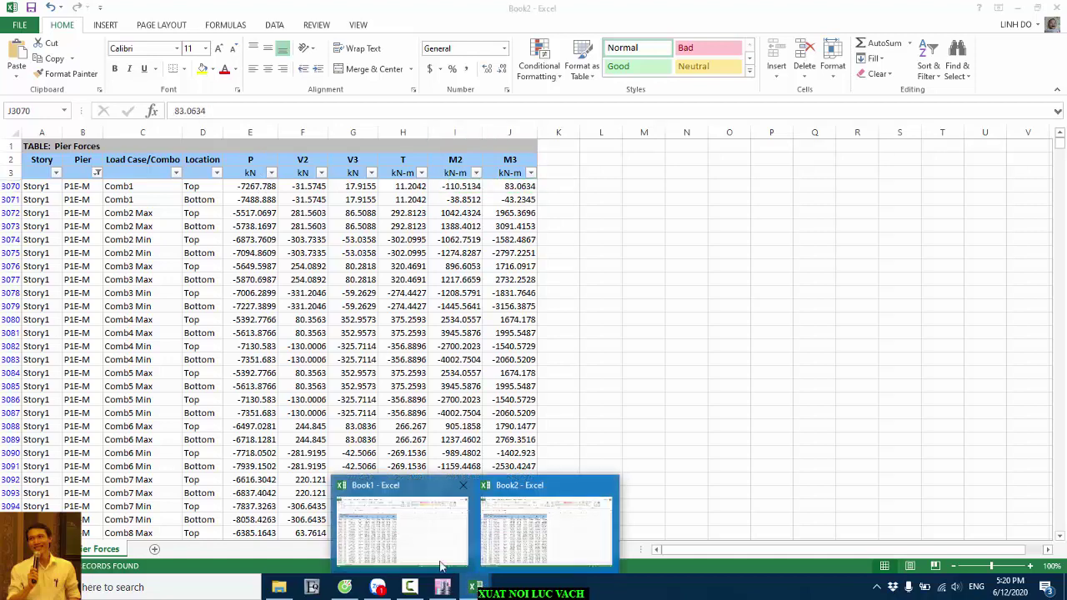
pyautogui.click(408, 517)
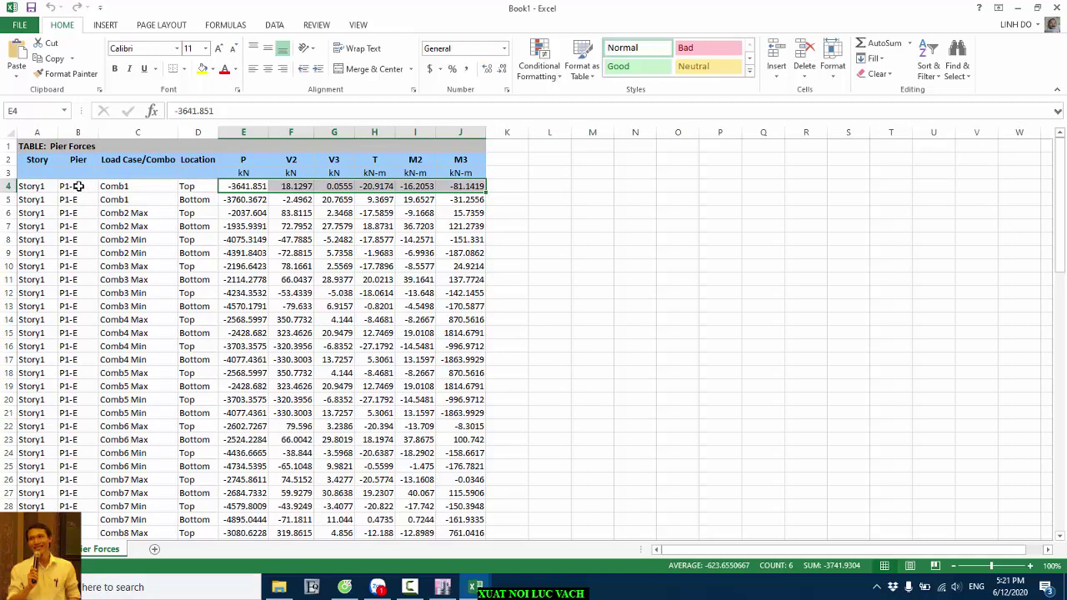
pyautogui.click(465, 186)
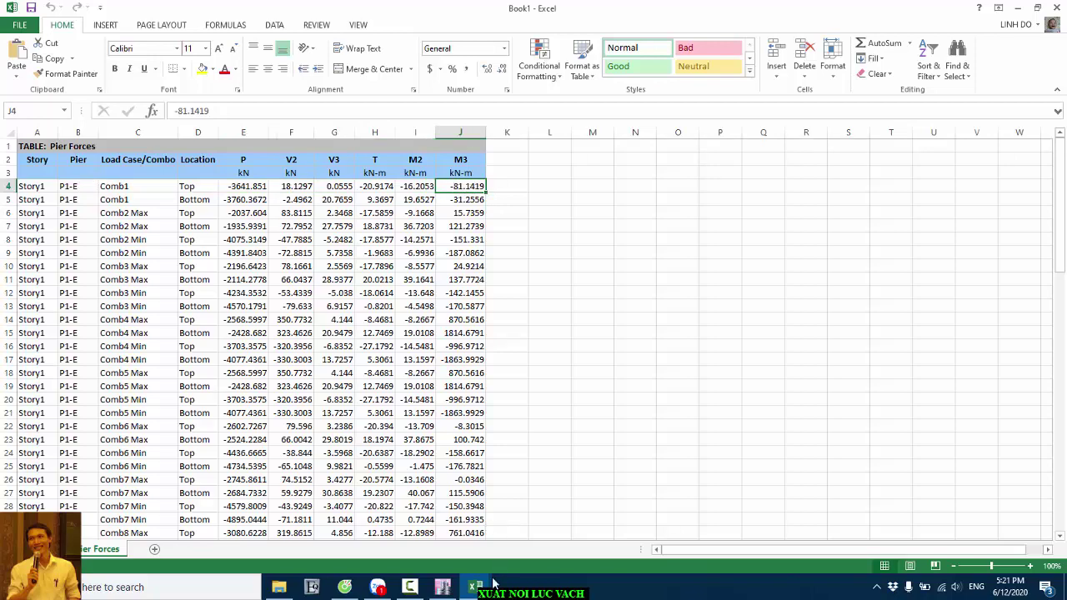
pyautogui.moveTo(477, 588)
pyautogui.click(538, 546)
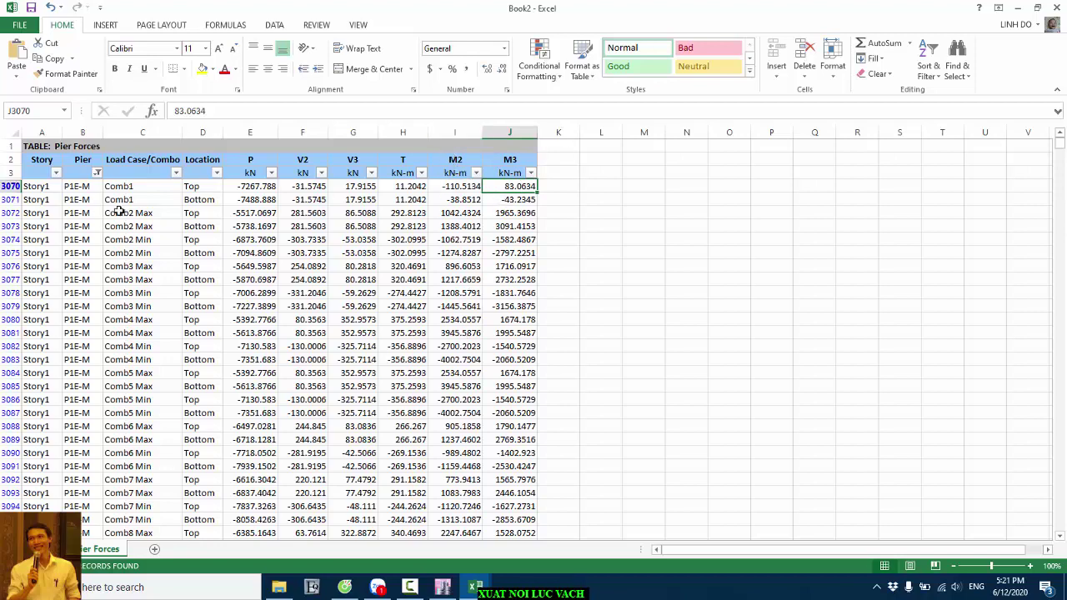
# - Review the Comb1 Top and Bottom force rows of pier P1E-M and switch back to ETABS
pyautogui.click(10, 200)
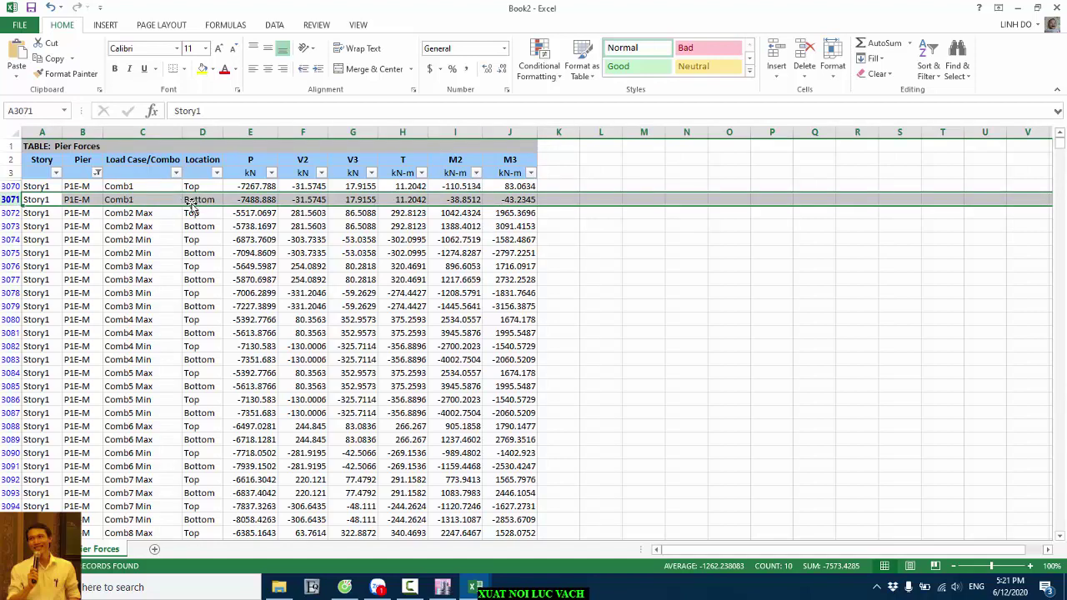
pyautogui.click(192, 186)
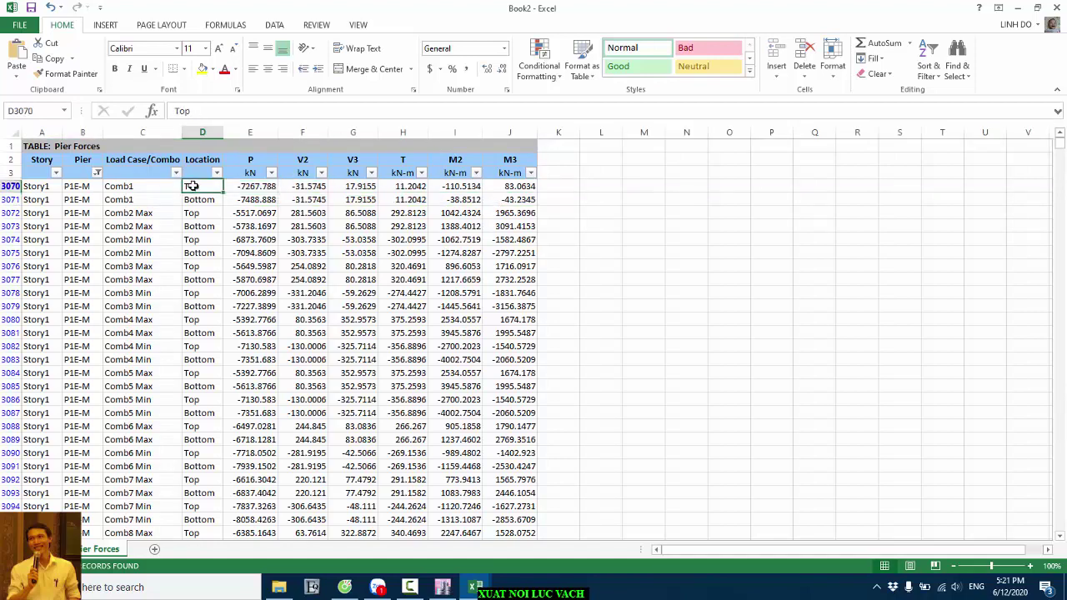
pyautogui.moveTo(192, 186); pyautogui.dragTo(510, 186)
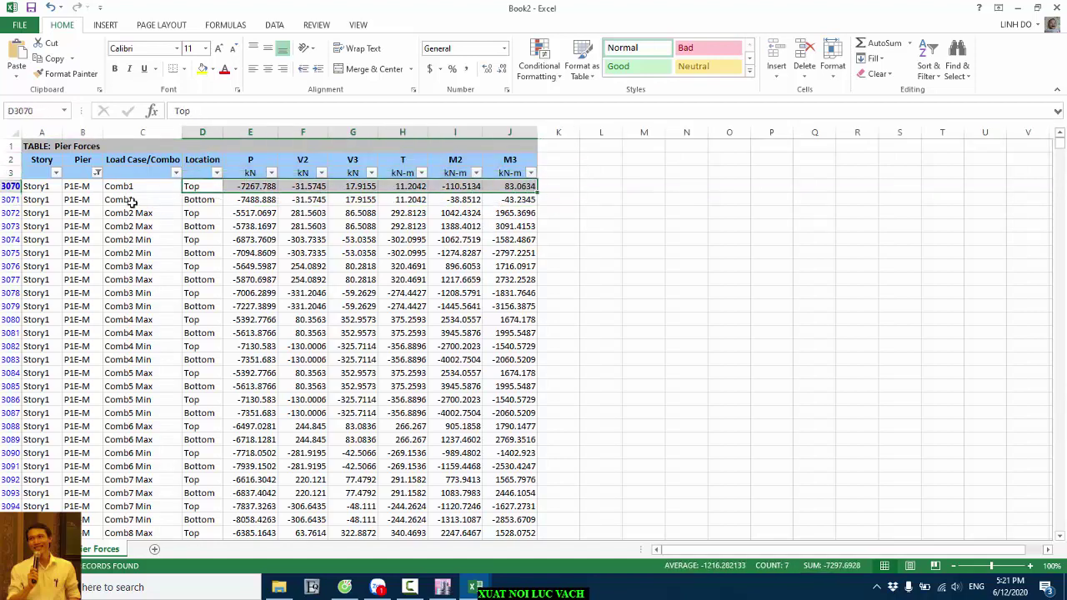
pyautogui.moveTo(131, 200); pyautogui.dragTo(530, 201)
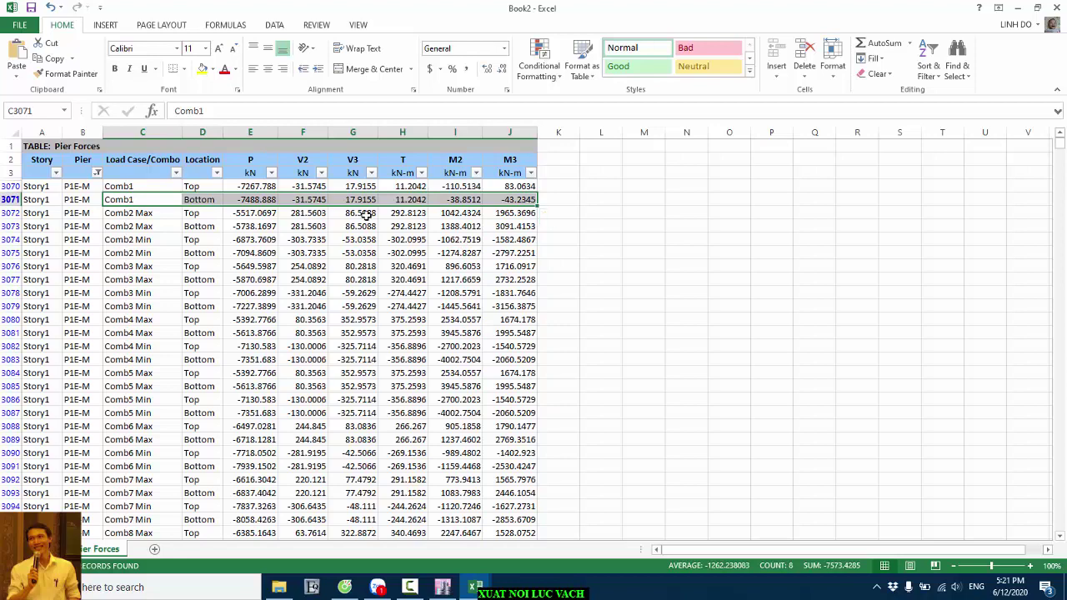
pyautogui.click(614, 280)
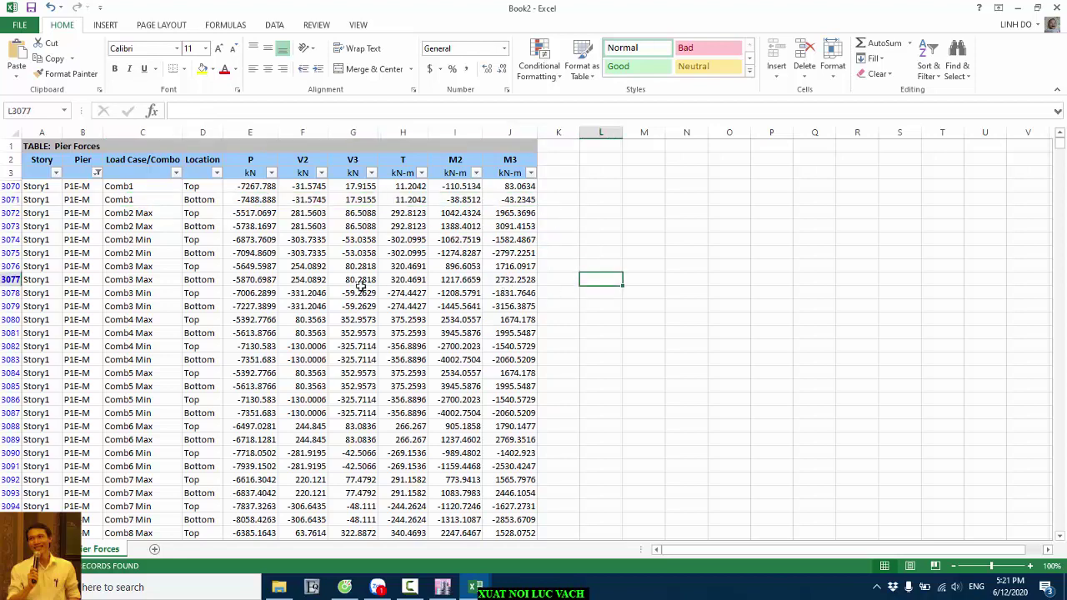
pyautogui.scroll(-7, 356, 284)
pyautogui.scroll(7, 405, 297)
pyautogui.click(442, 587)
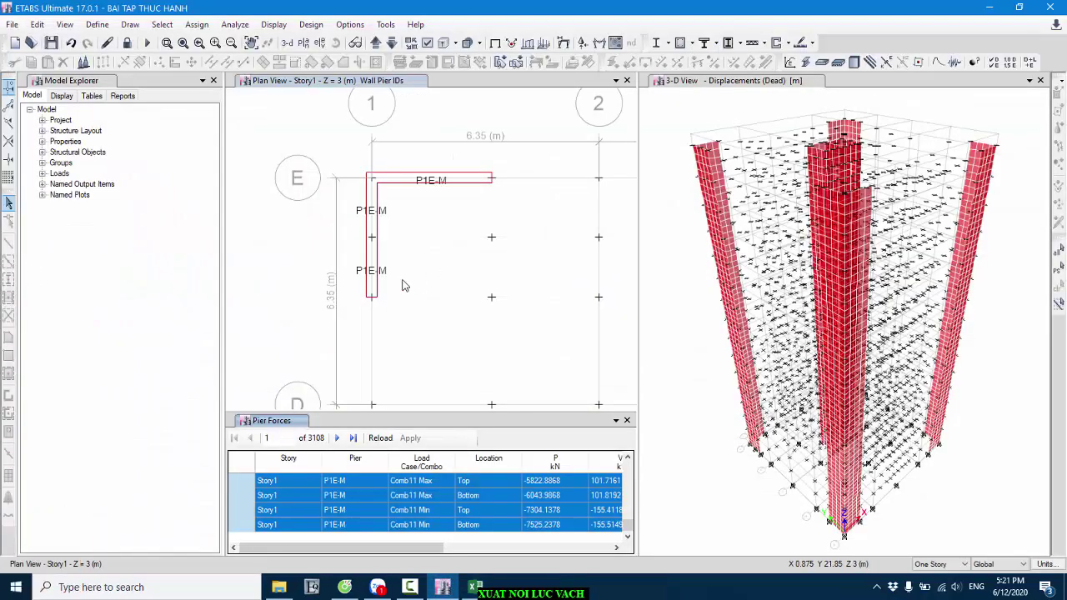